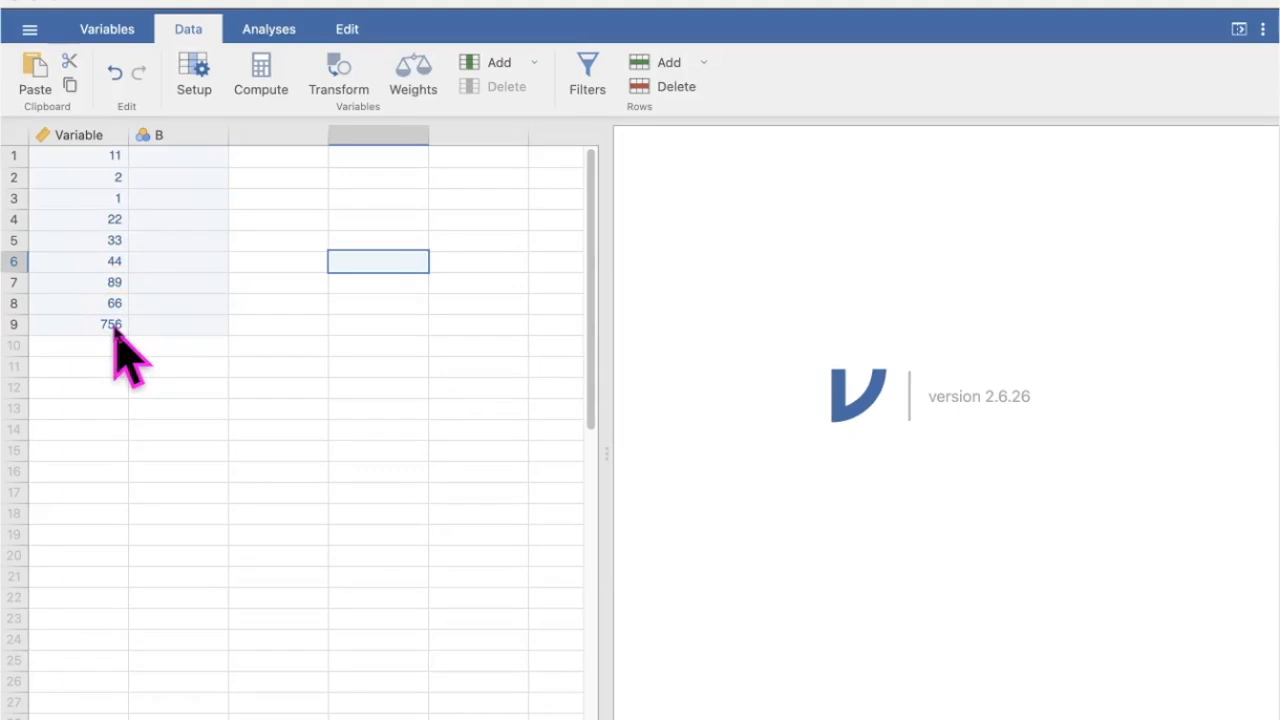
# - Check the measure type and data type settings of the Variable column
pyautogui.click(98, 140)
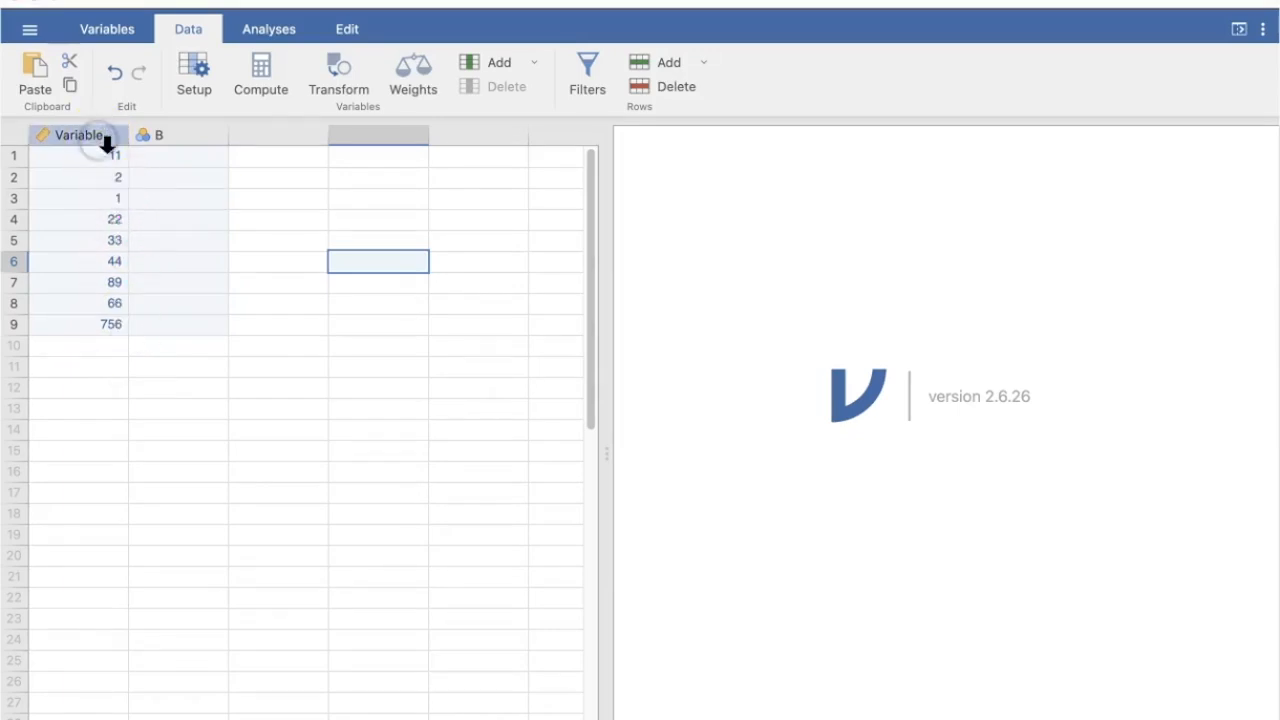
pyautogui.doubleClick(100, 136)
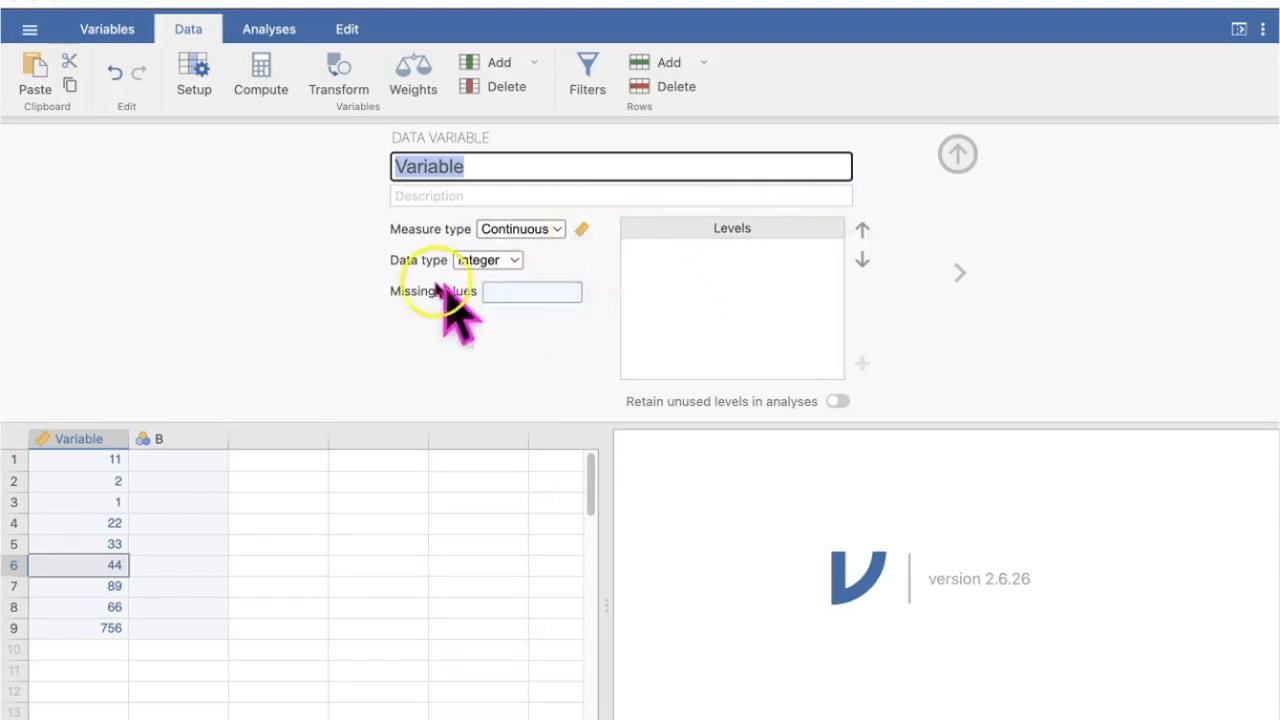
pyautogui.click(955, 158)
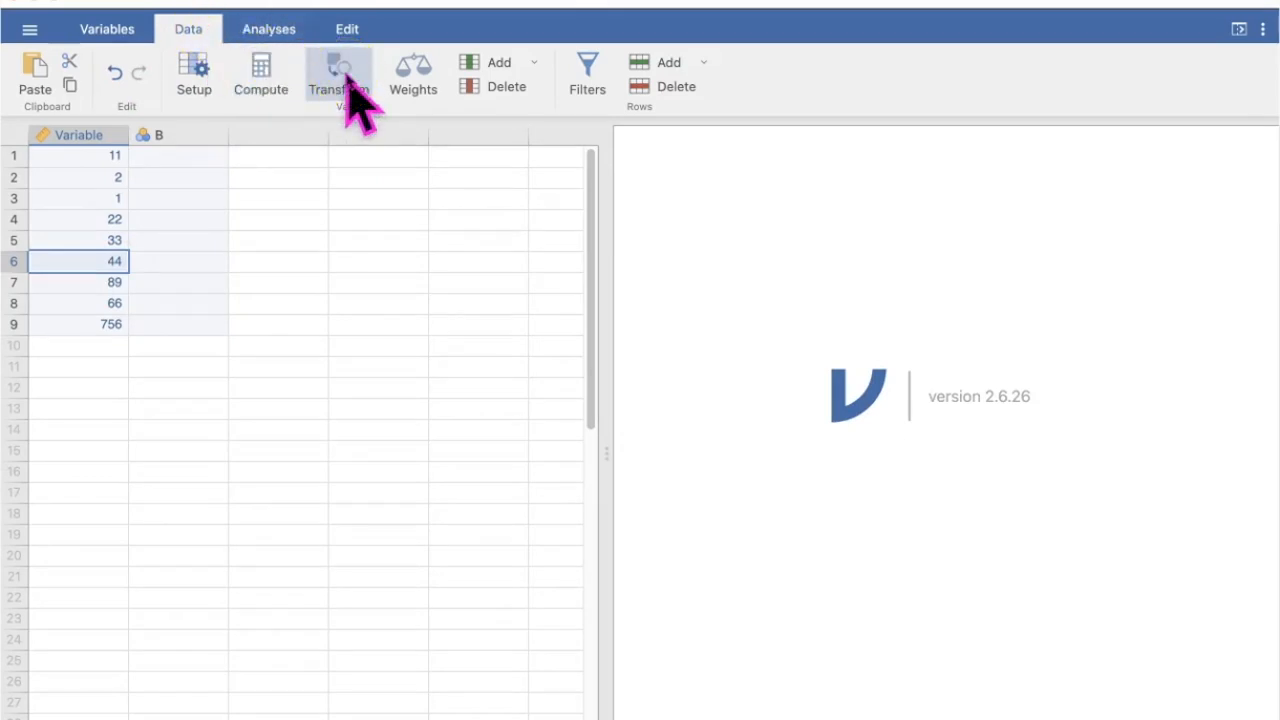
# - Add a transformed variable from the Variable column, with Variable as its source variable
pyautogui.click(95, 132)
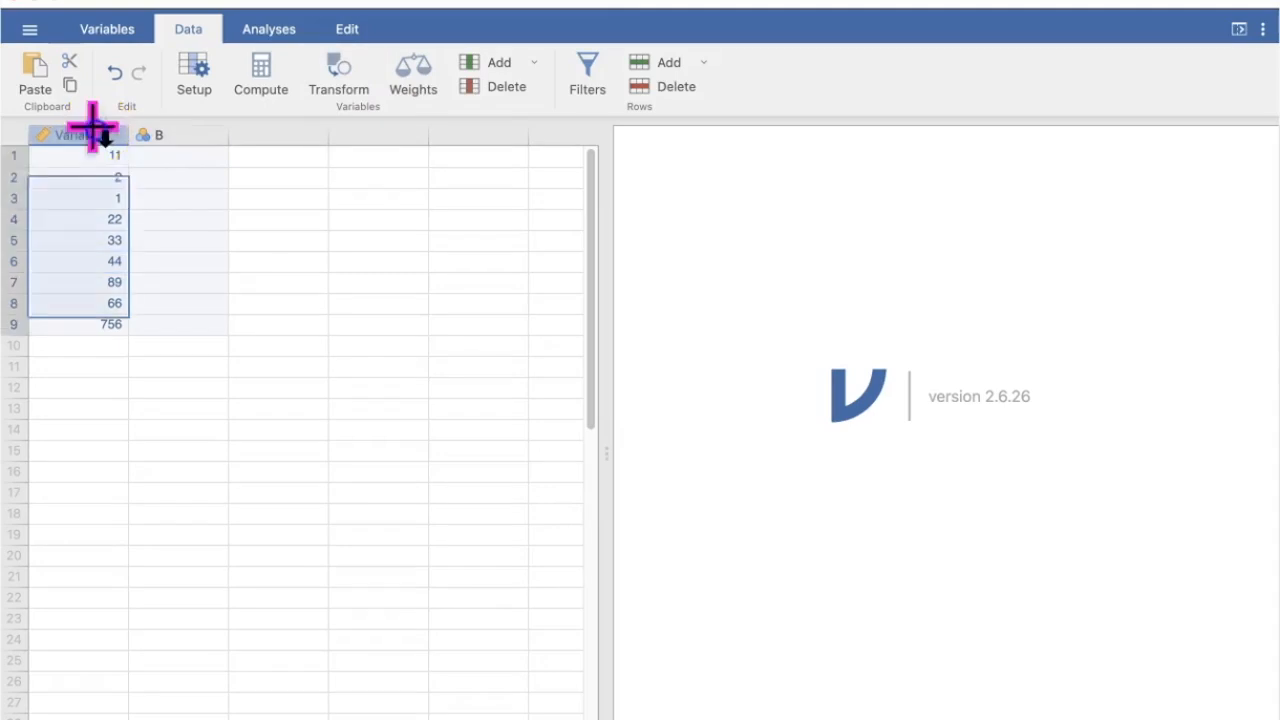
pyautogui.click(170, 136)
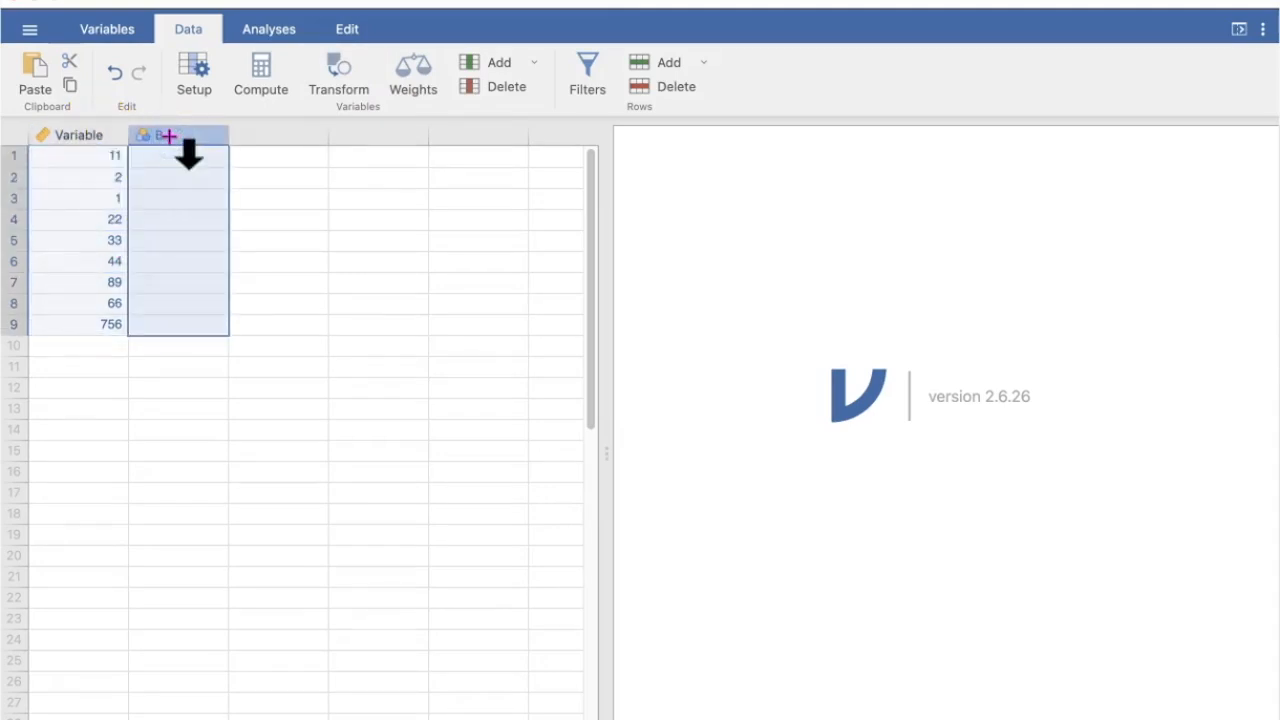
pyautogui.click(61, 140)
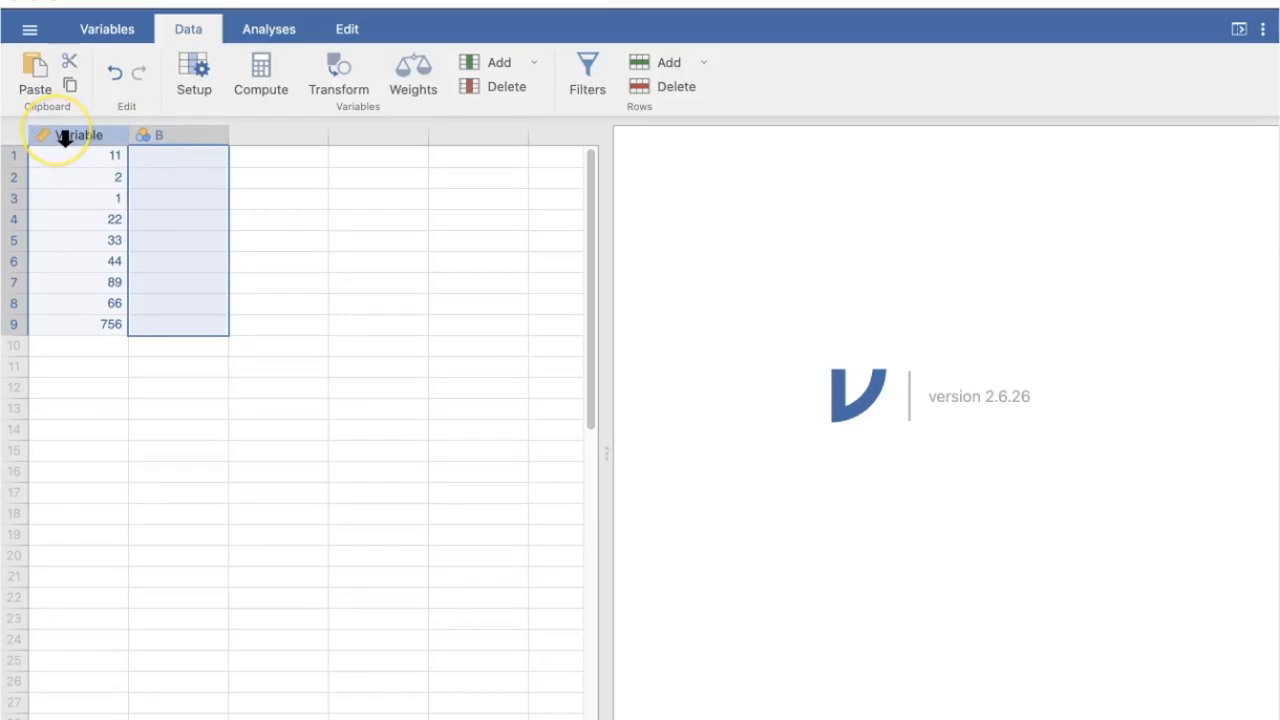
pyautogui.click(63, 138)
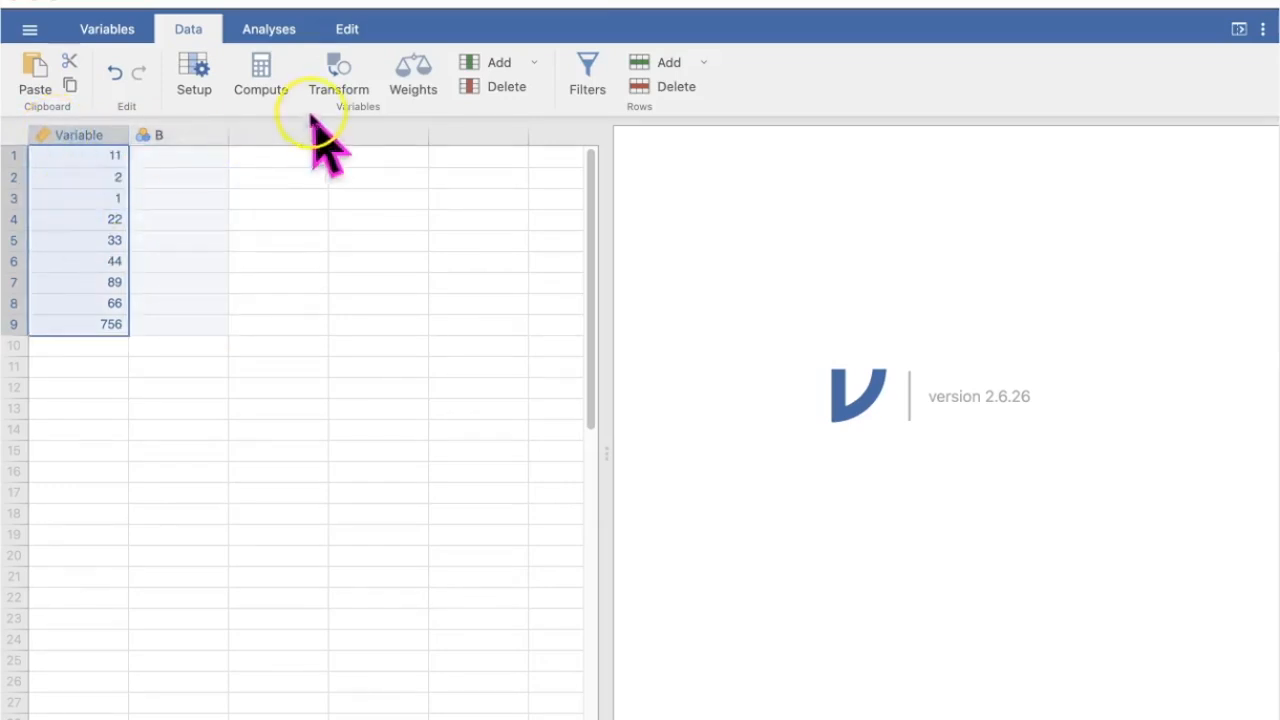
pyautogui.click(357, 95)
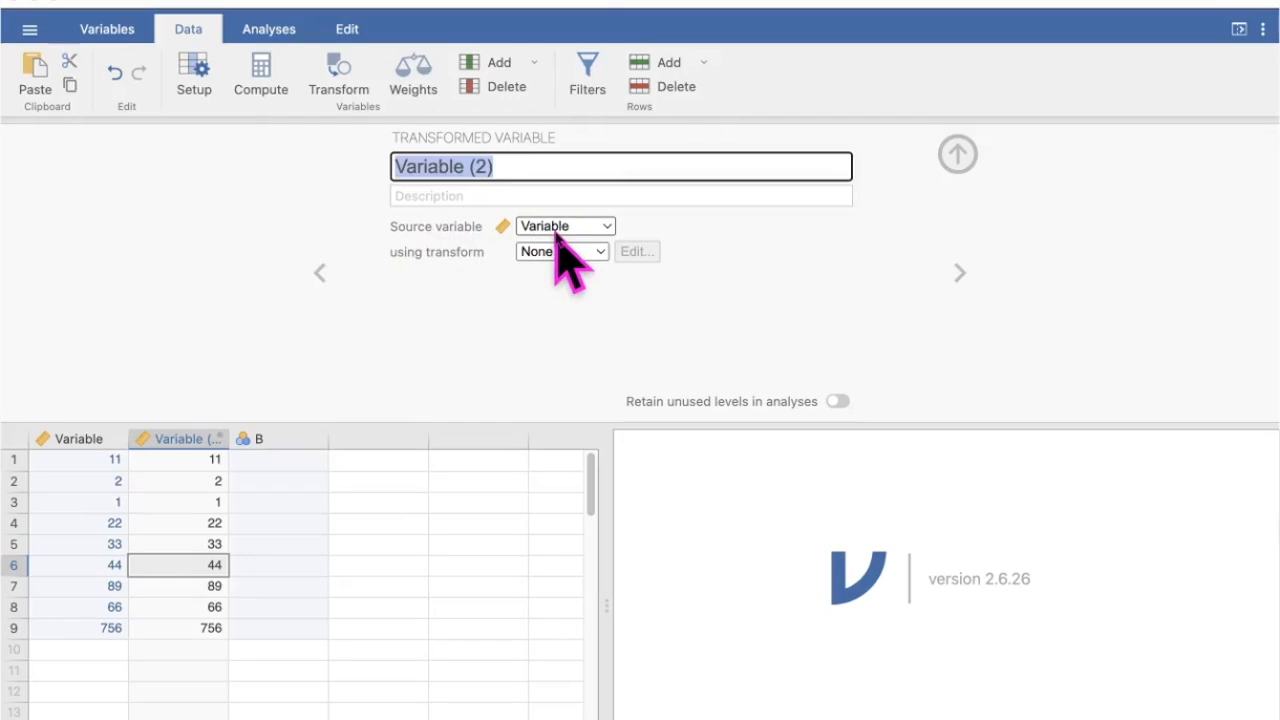
pyautogui.click(608, 228)
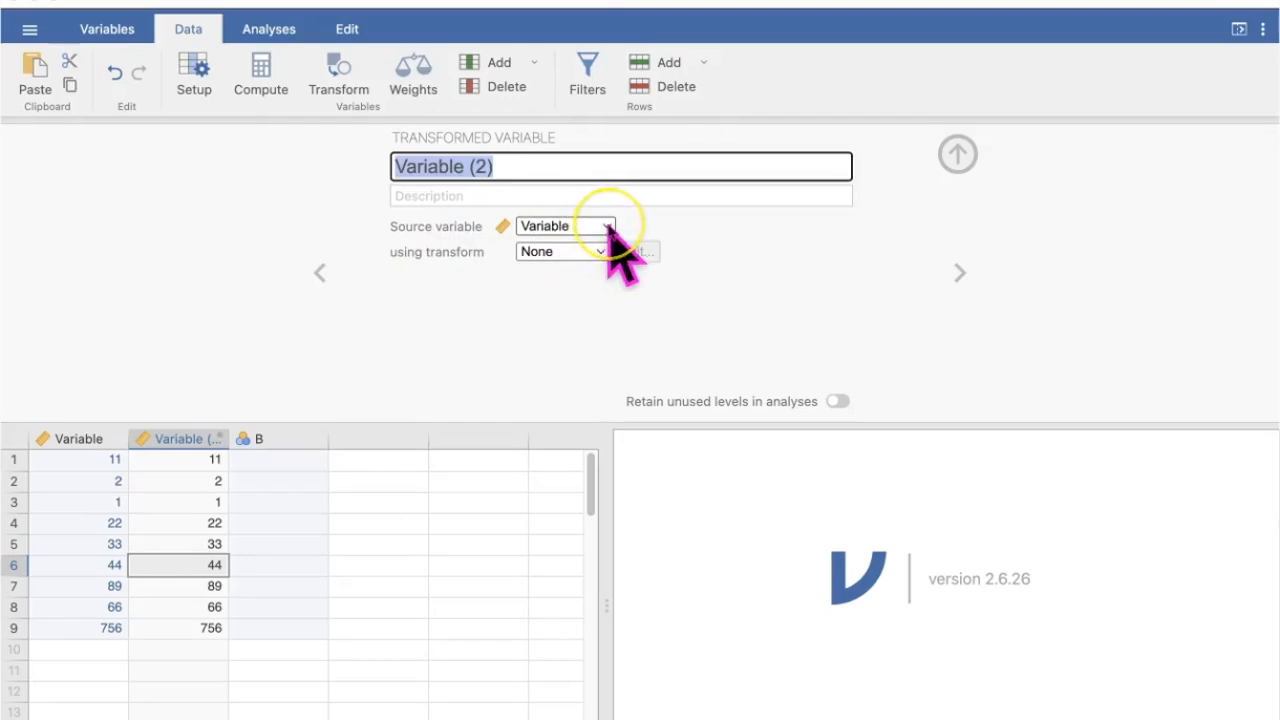
pyautogui.click(608, 229)
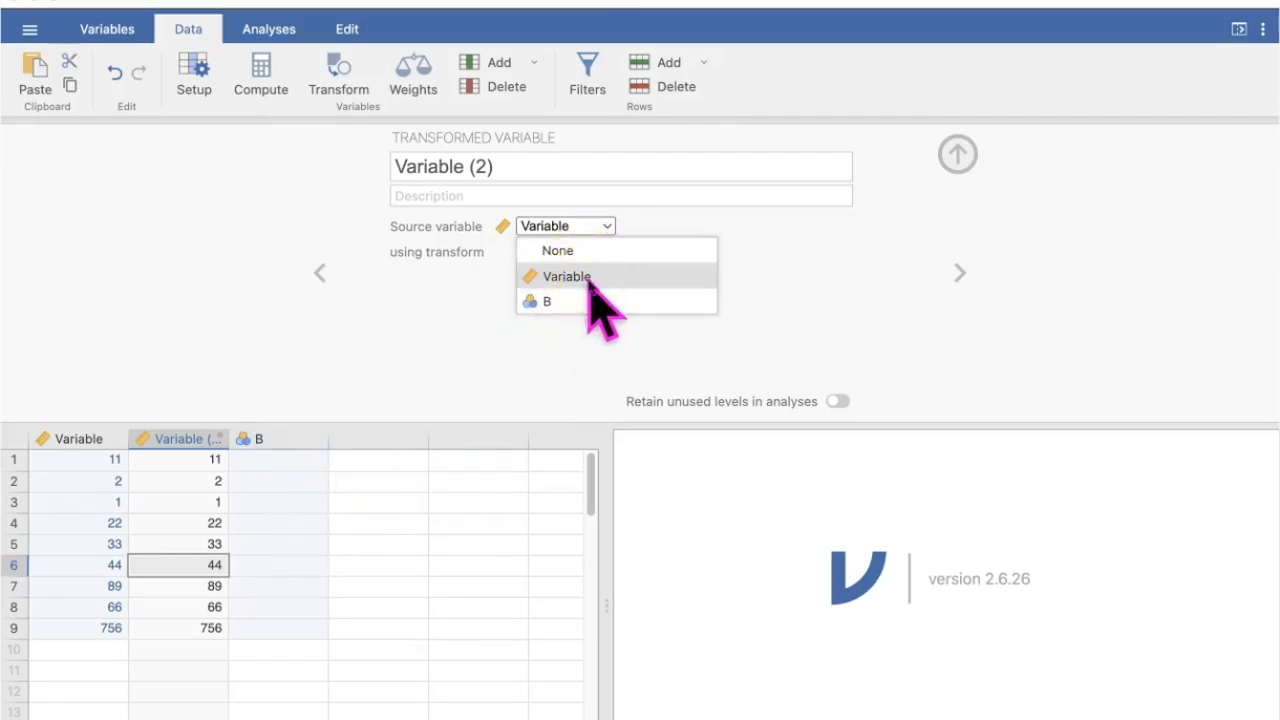
pyautogui.click(590, 285)
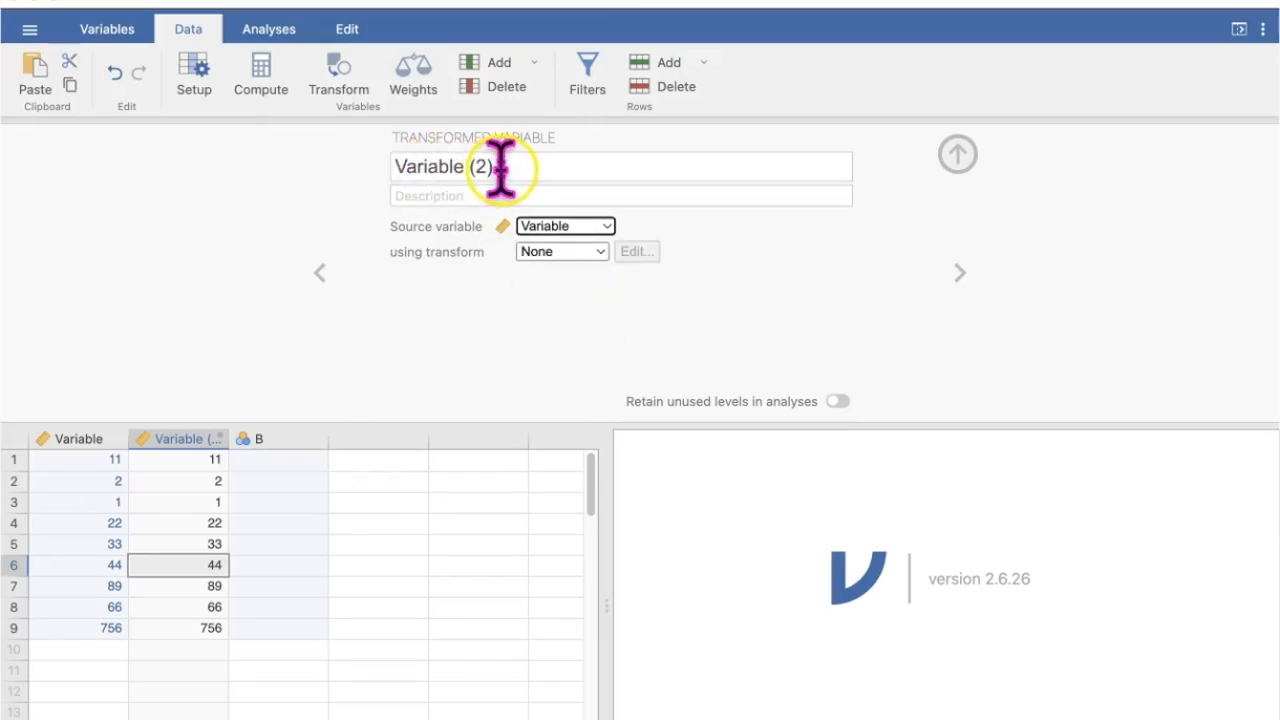
# - Rename the transformed variable to "Z Variable (2)"
pyautogui.click(386, 172)
pyautogui.click(392, 224)
pyautogui.write('Z')
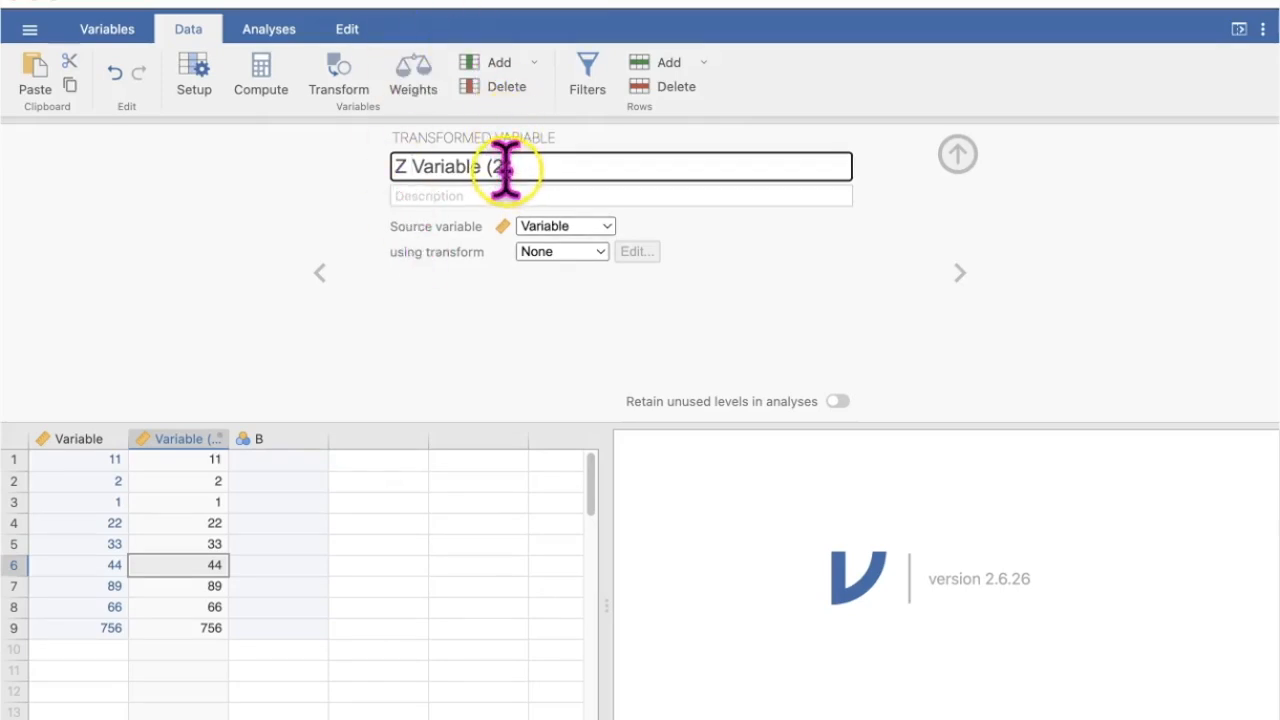
pyautogui.click(390, 171)
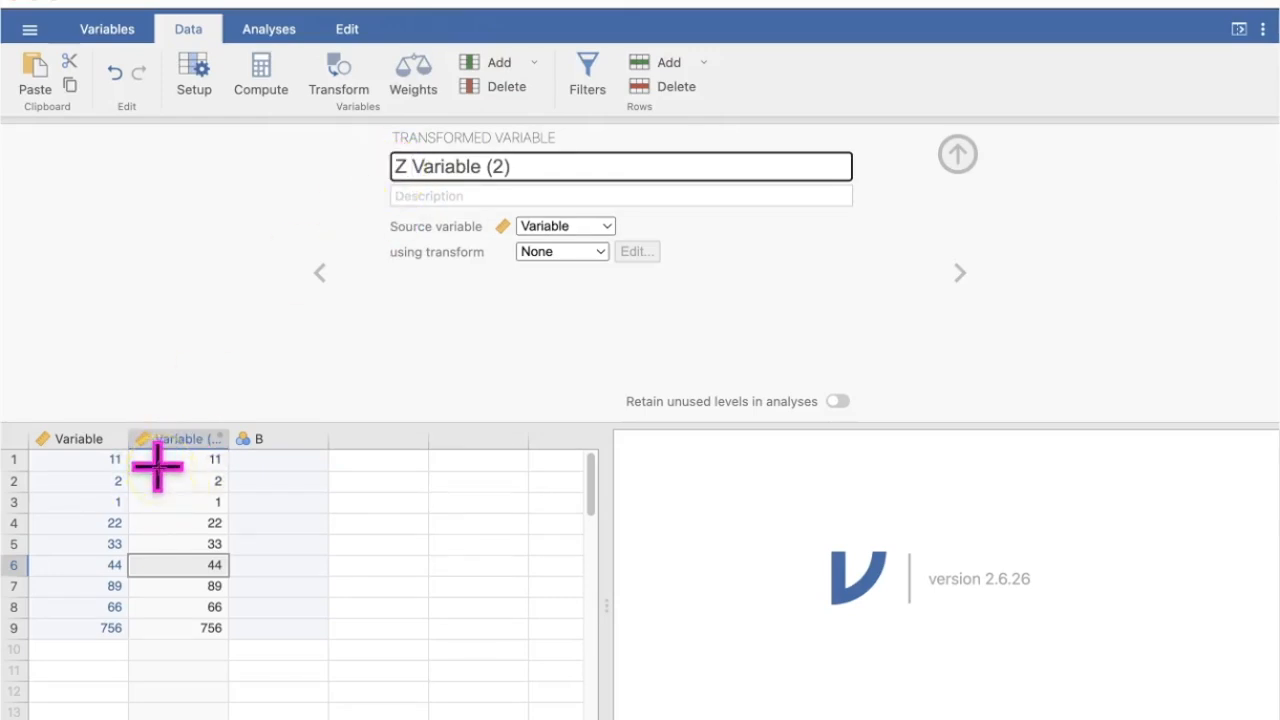
pyautogui.press('Return')
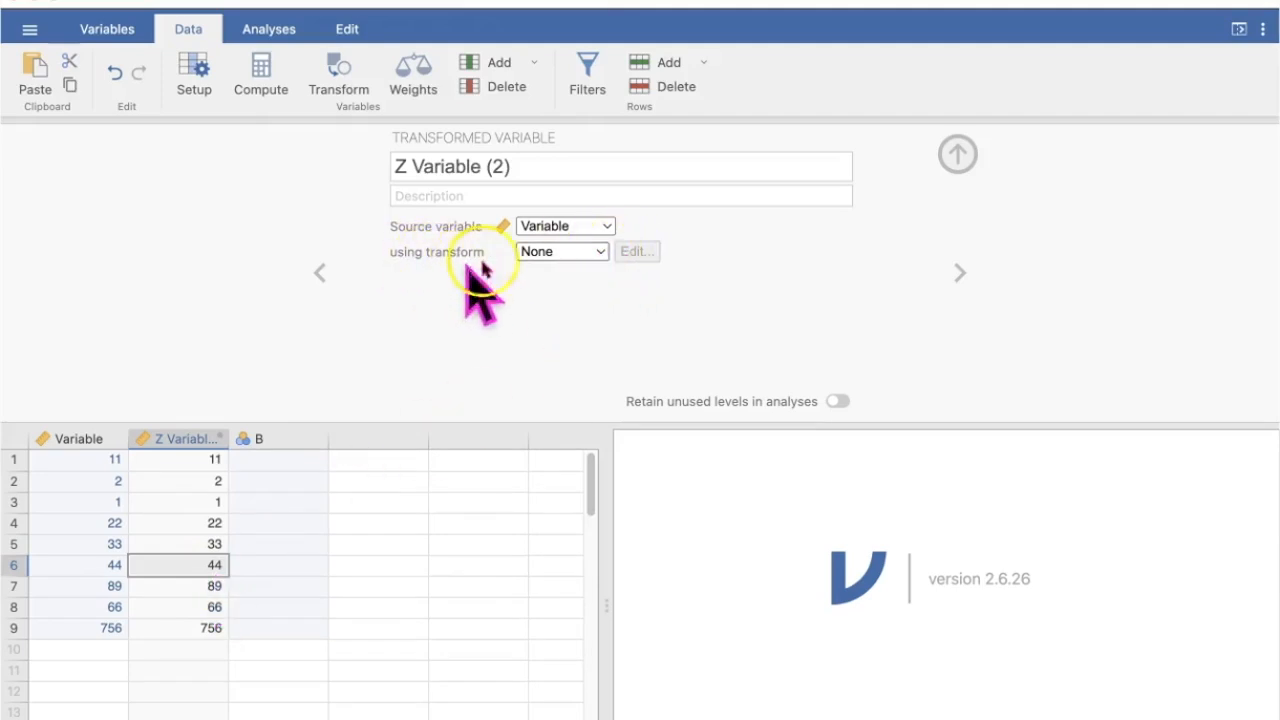
# - Create a new transform for Z Variable (2) and insert the Z function into its formula
pyautogui.click(598, 252)
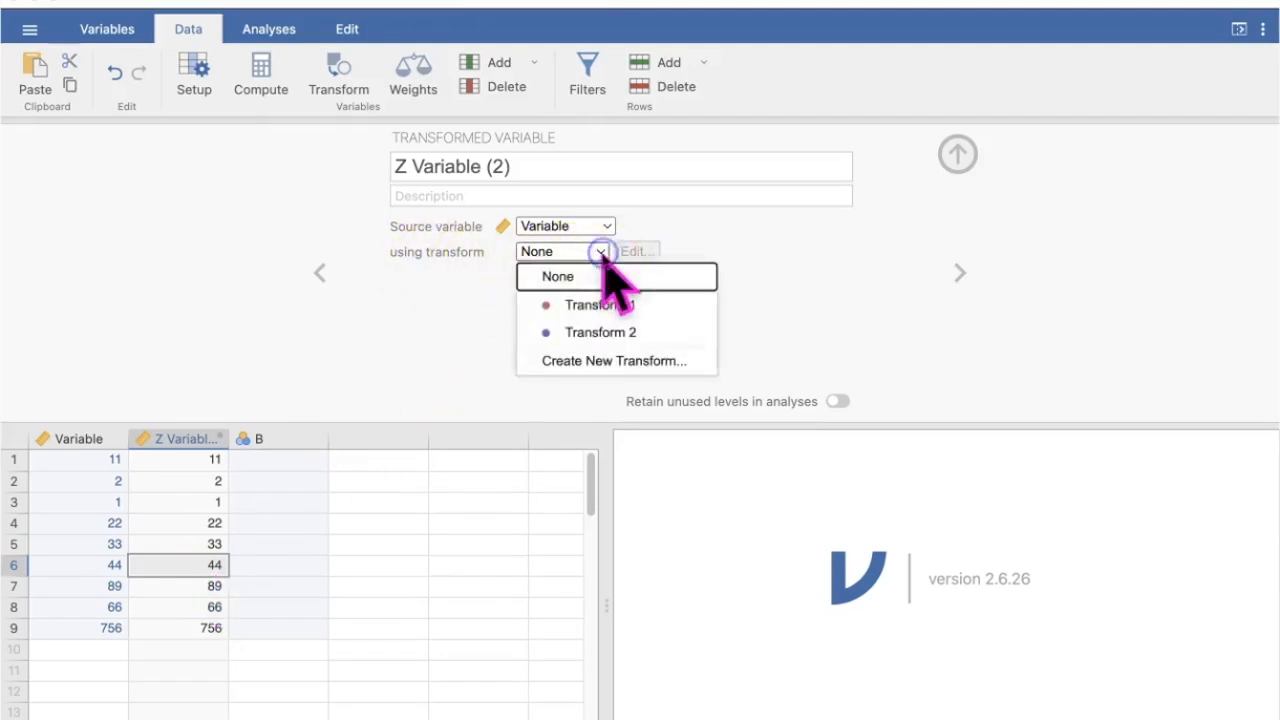
pyautogui.click(688, 361)
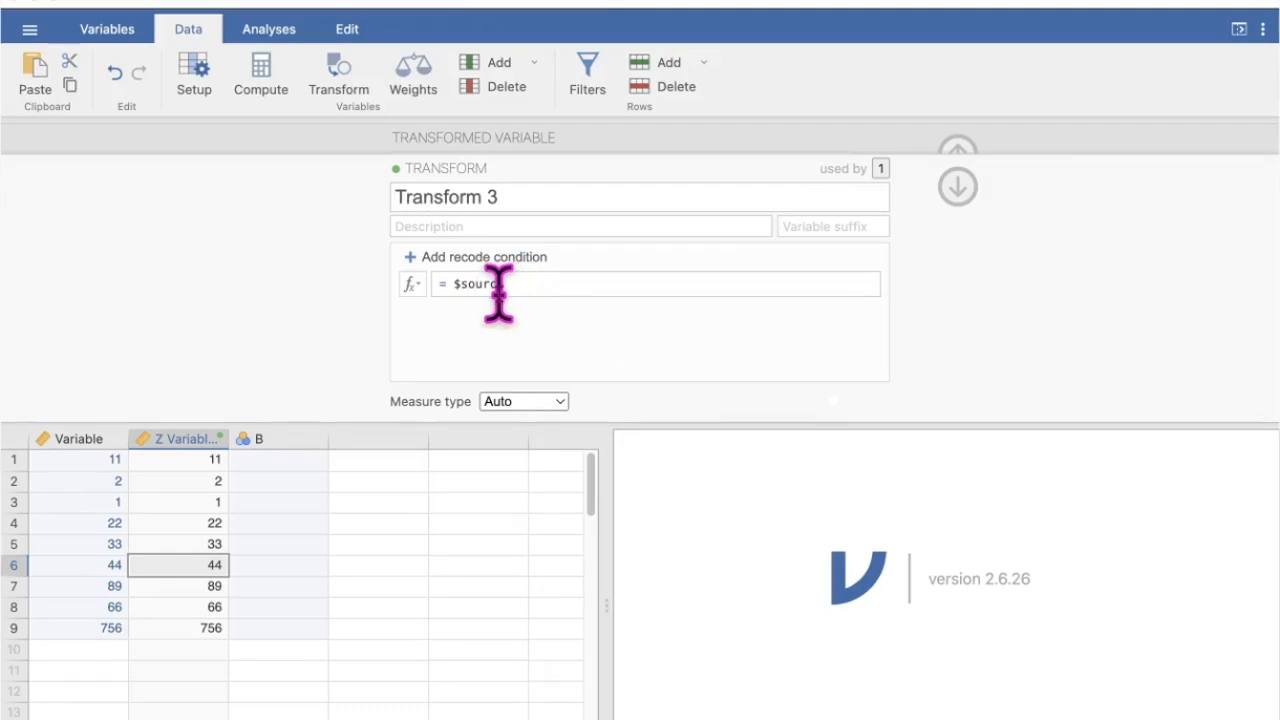
pyautogui.click(417, 289)
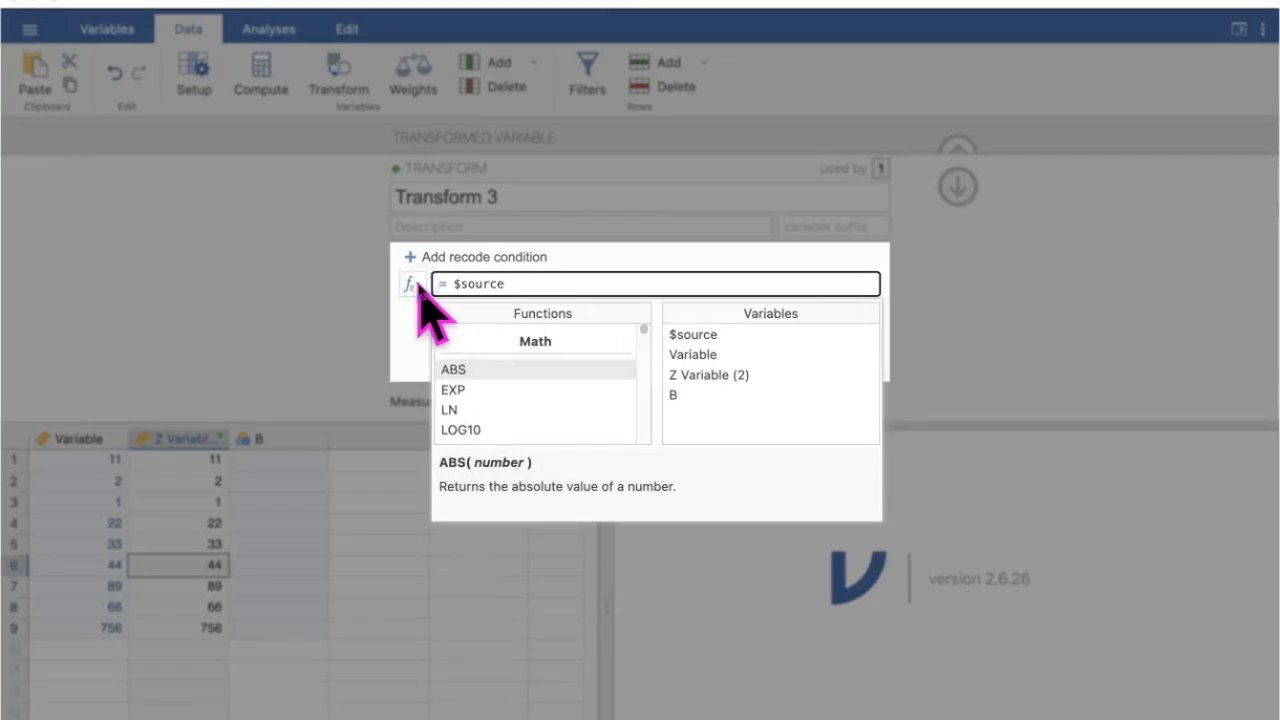
pyautogui.click(609, 368)
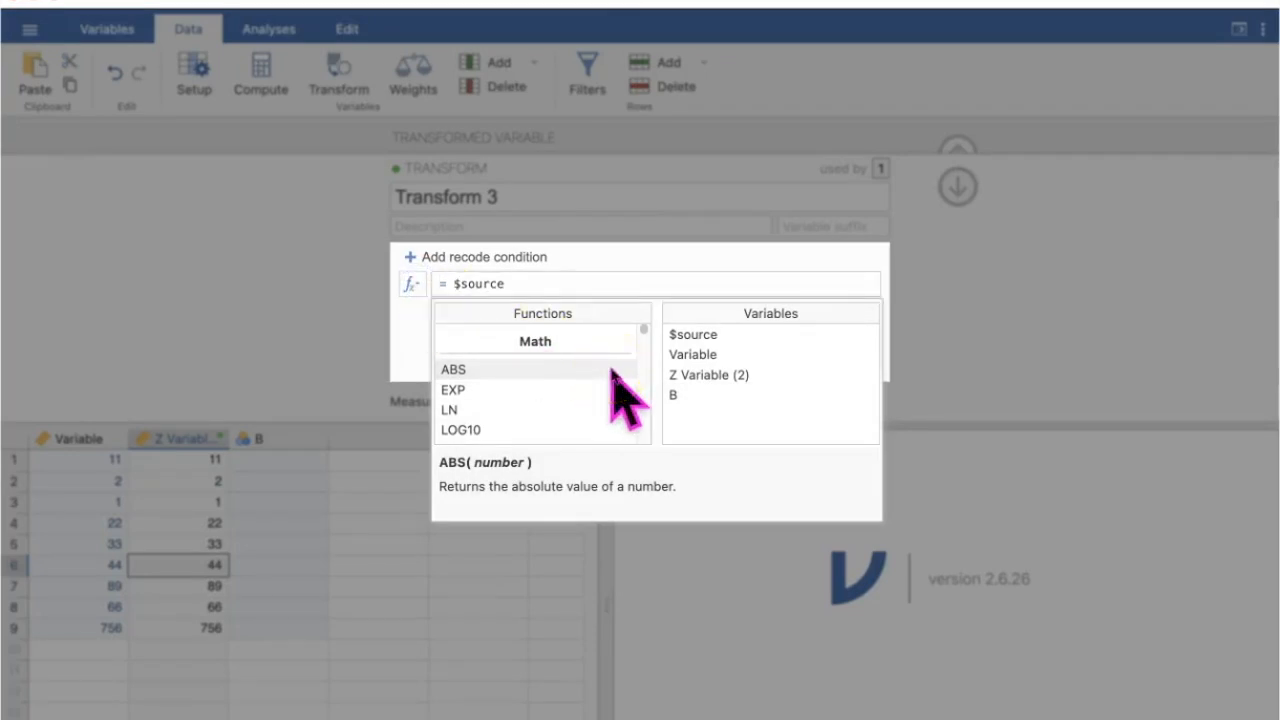
pyautogui.scroll(-5, 570, 400)
pyautogui.scroll(-10, 569, 402)
pyautogui.scroll(-4, 569, 402)
pyautogui.click(451, 362)
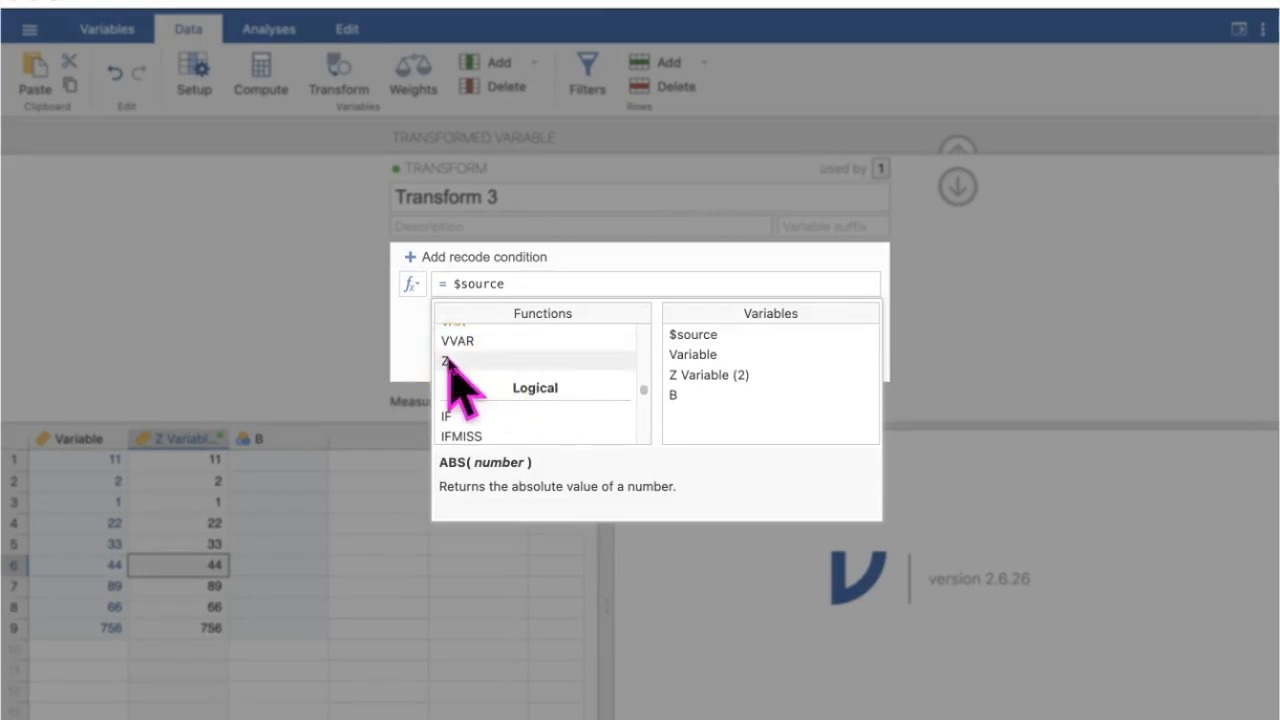
pyautogui.click(451, 362)
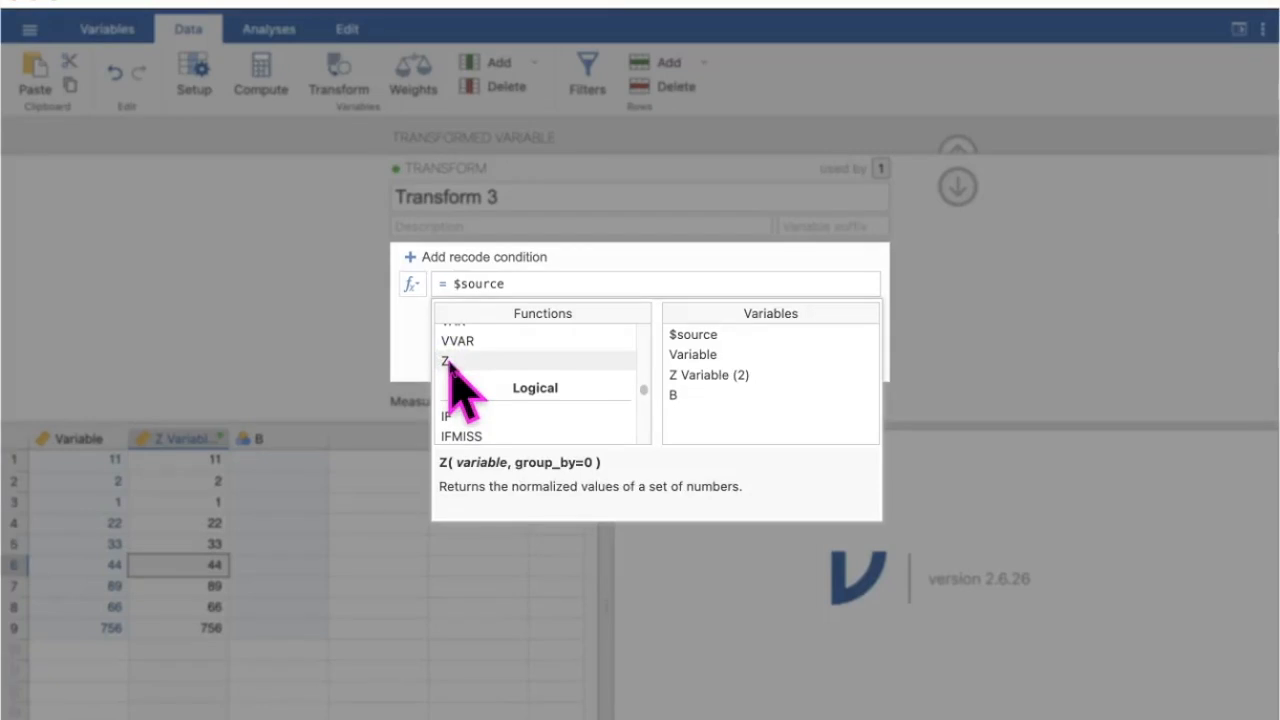
pyautogui.doubleClick(451, 362)
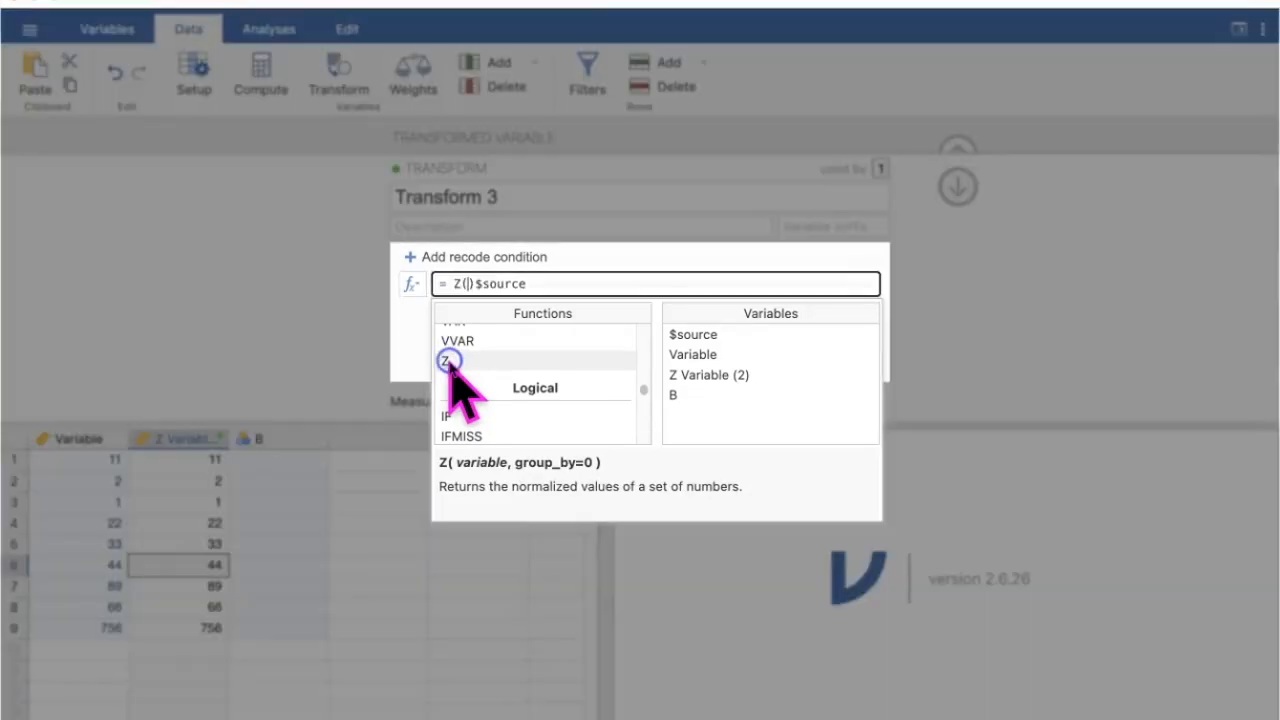
# - Correct the transform formula to = Z($source), apply it and close the transform and variable editors
pyautogui.click(460, 283)
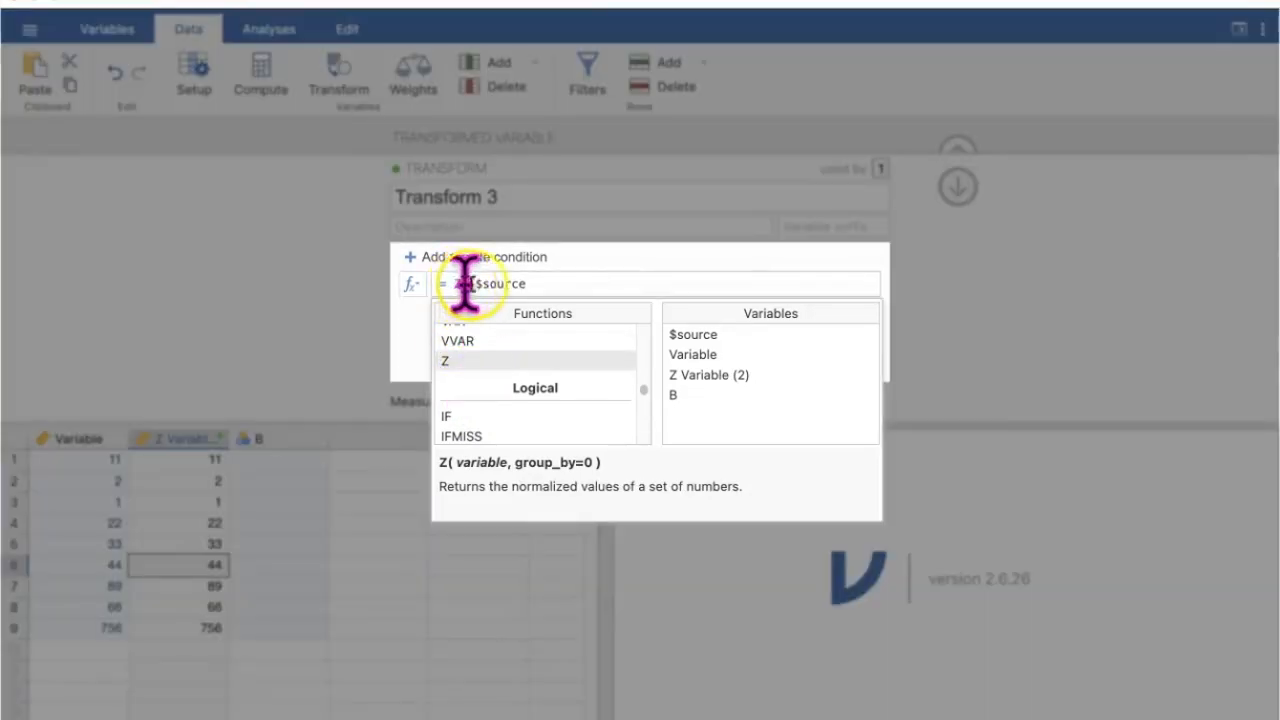
pyautogui.click(484, 286)
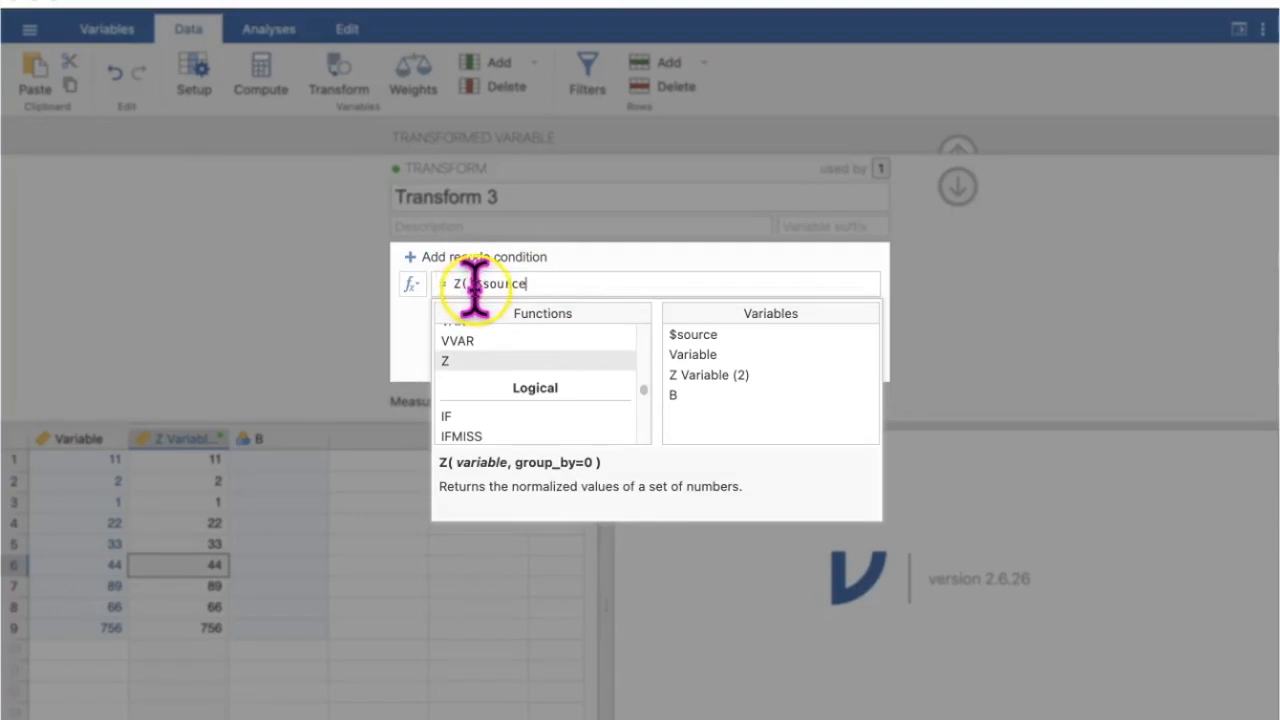
pyautogui.click(477, 289)
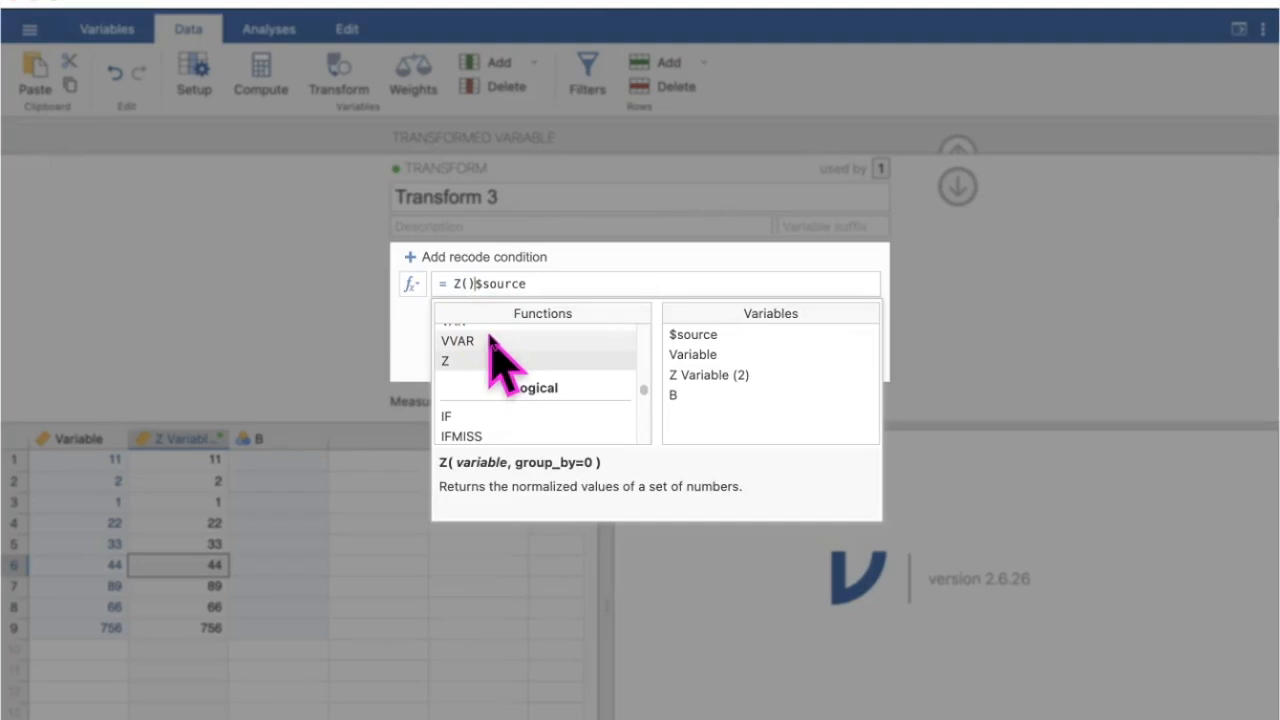
pyautogui.press('BackSpace')
pyautogui.click(582, 256)
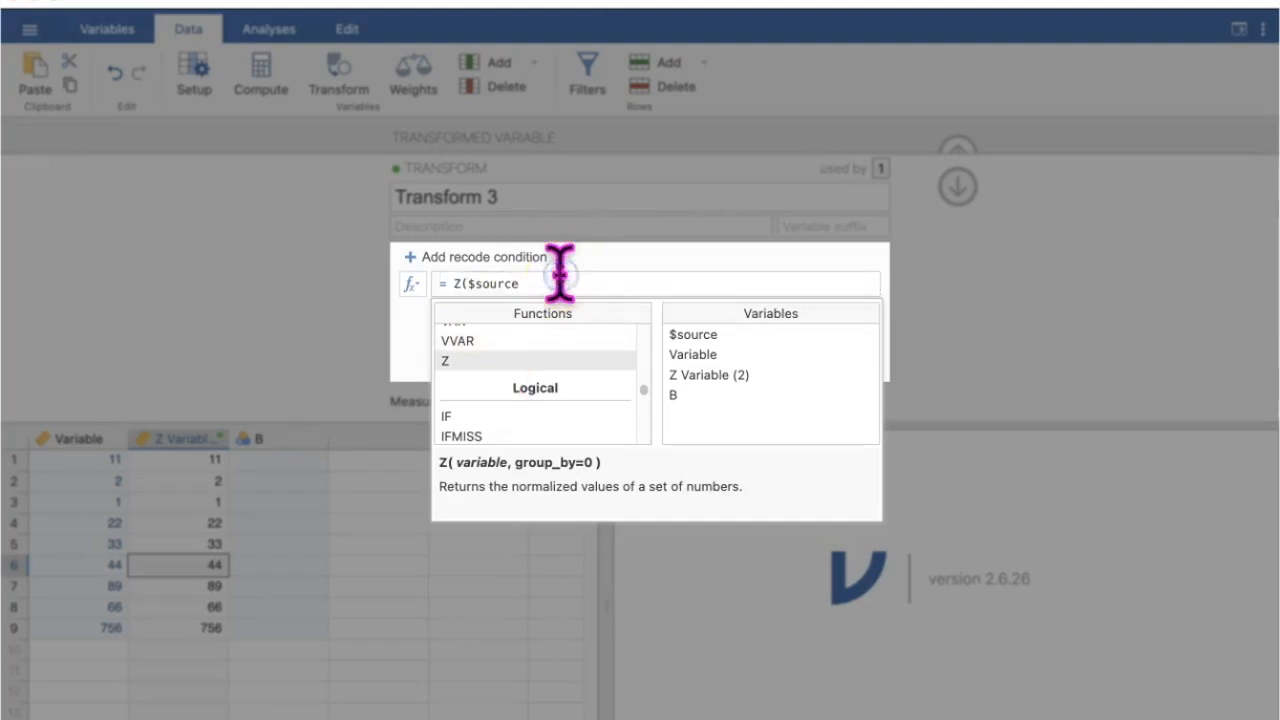
pyautogui.click(560, 274)
pyautogui.write(')')
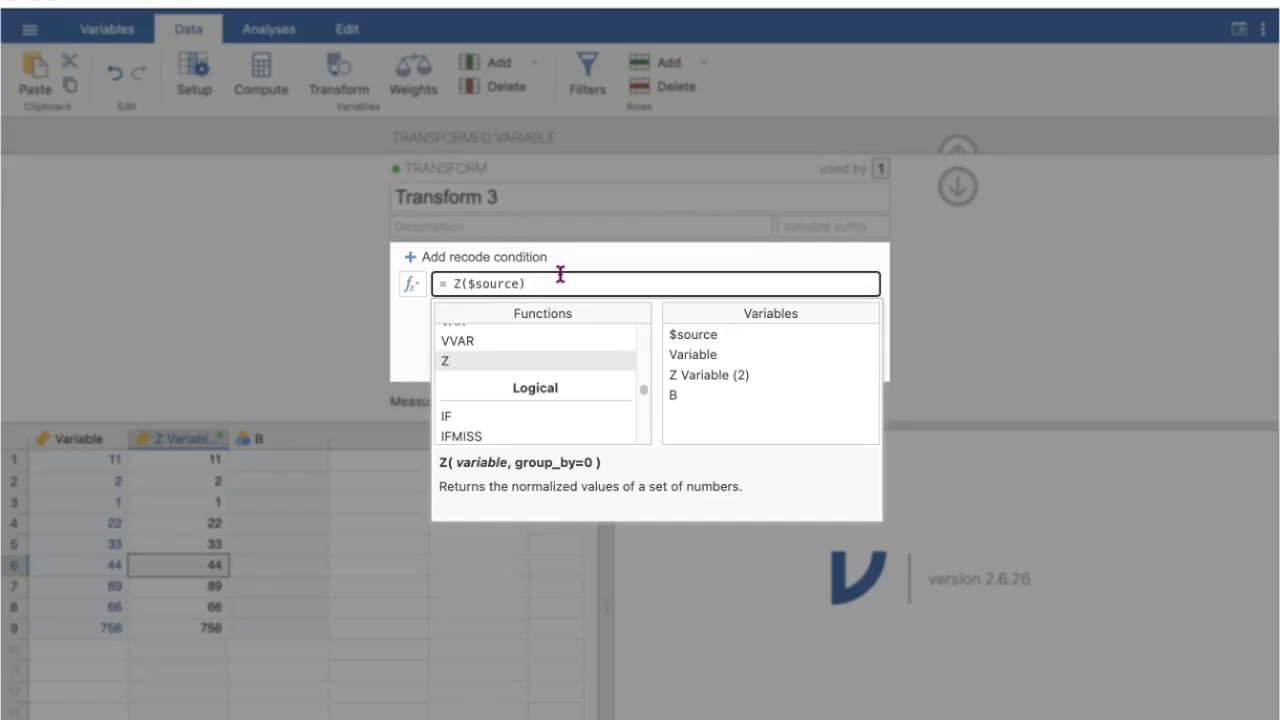
pyautogui.press('Return')
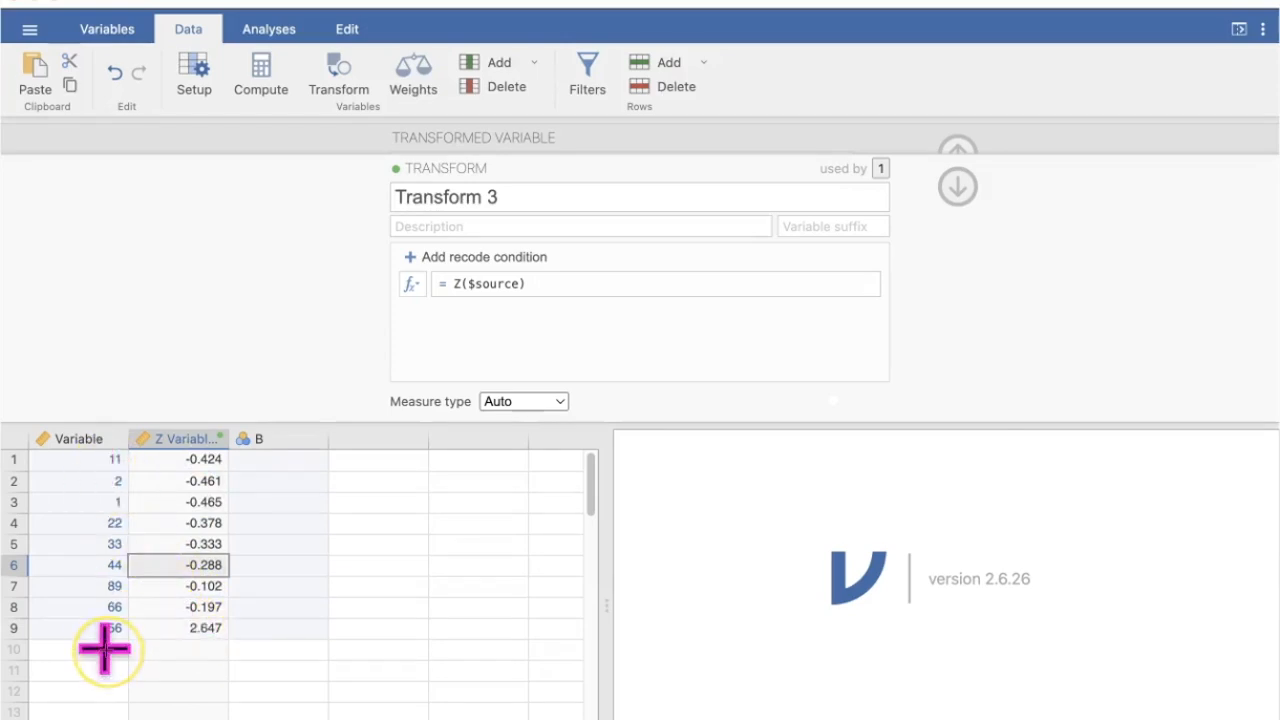
pyautogui.click(958, 186)
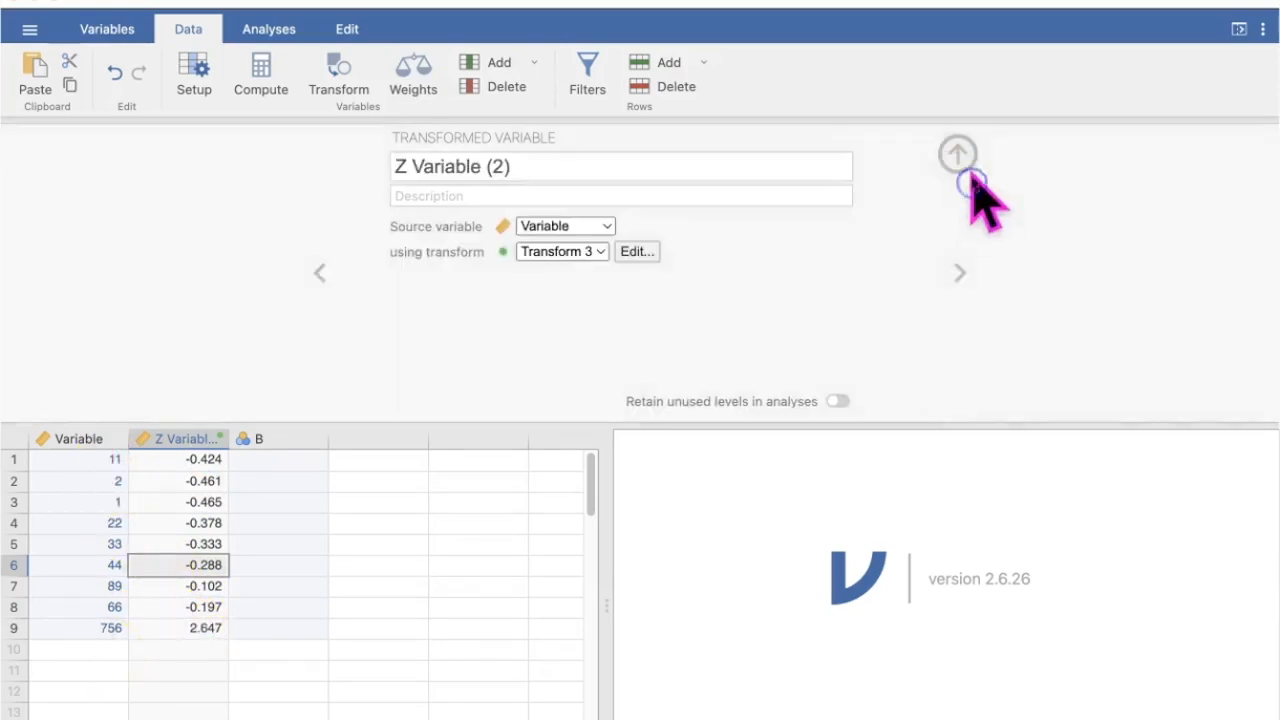
pyautogui.click(963, 152)
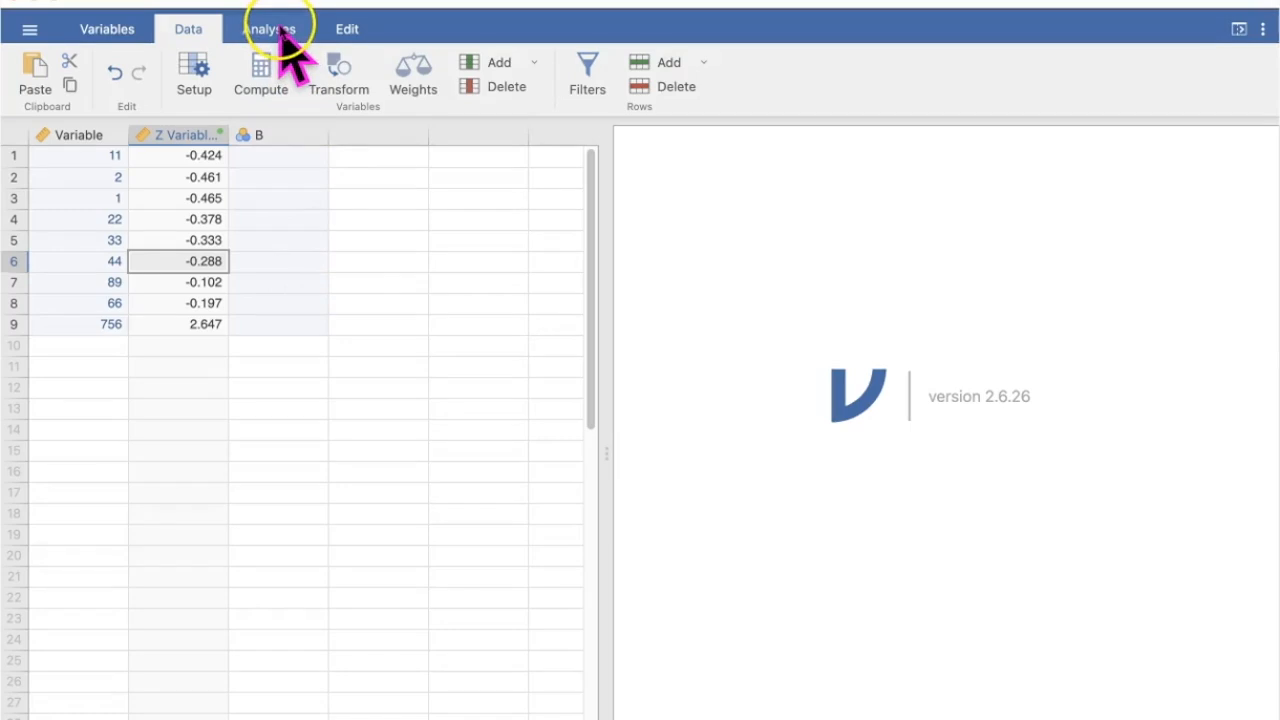
# - Start a Descriptives analysis on Variable
pyautogui.click(282, 32)
pyautogui.click(37, 72)
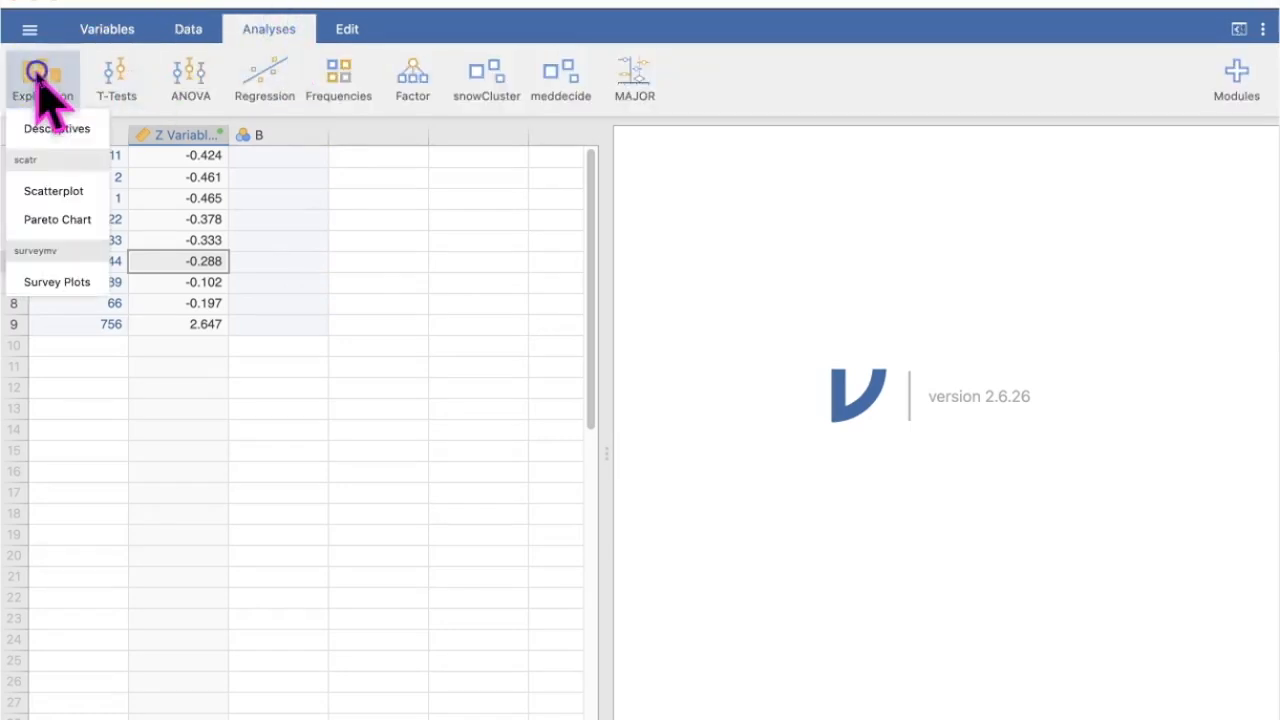
pyautogui.click(57, 128)
pyautogui.moveTo(75, 225); pyautogui.dragTo(414, 243)
# - Limit the descriptive statistics to the mean and standard deviation by turning off N and Missing
pyautogui.click(435, 469)
pyautogui.click(369, 549)
pyautogui.click(179, 706)
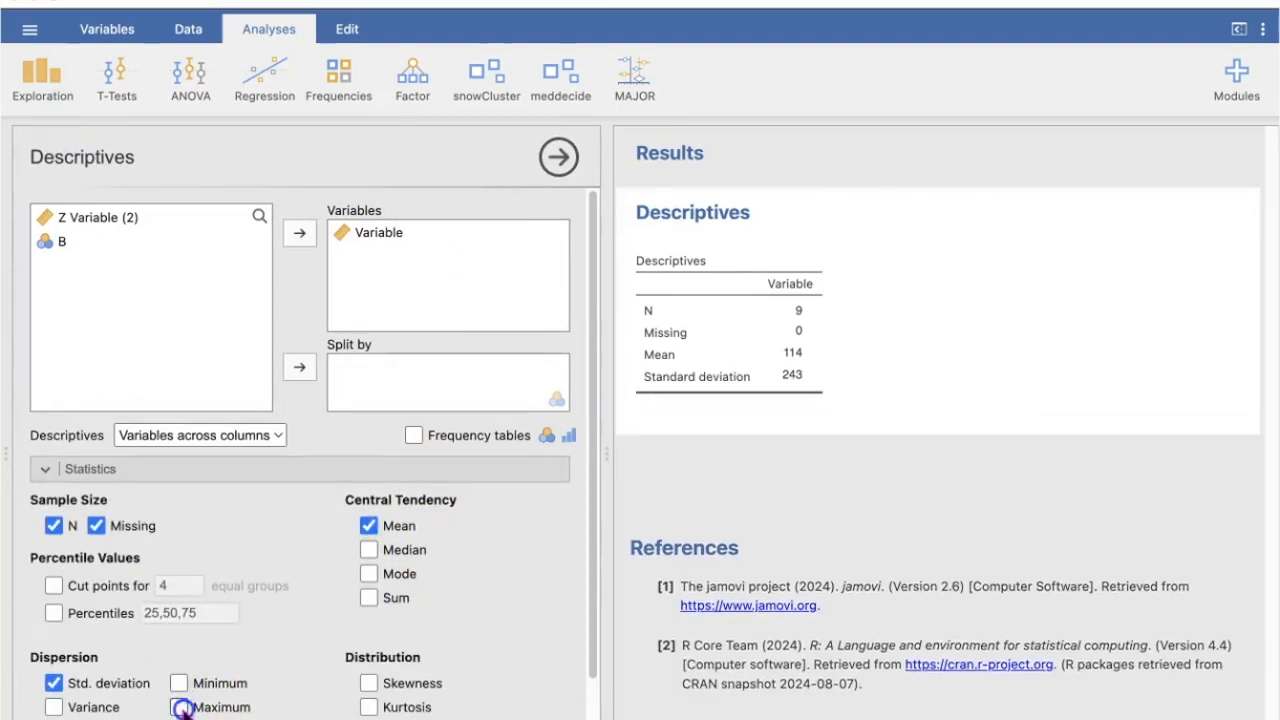
pyautogui.click(96, 525)
pyautogui.click(53, 526)
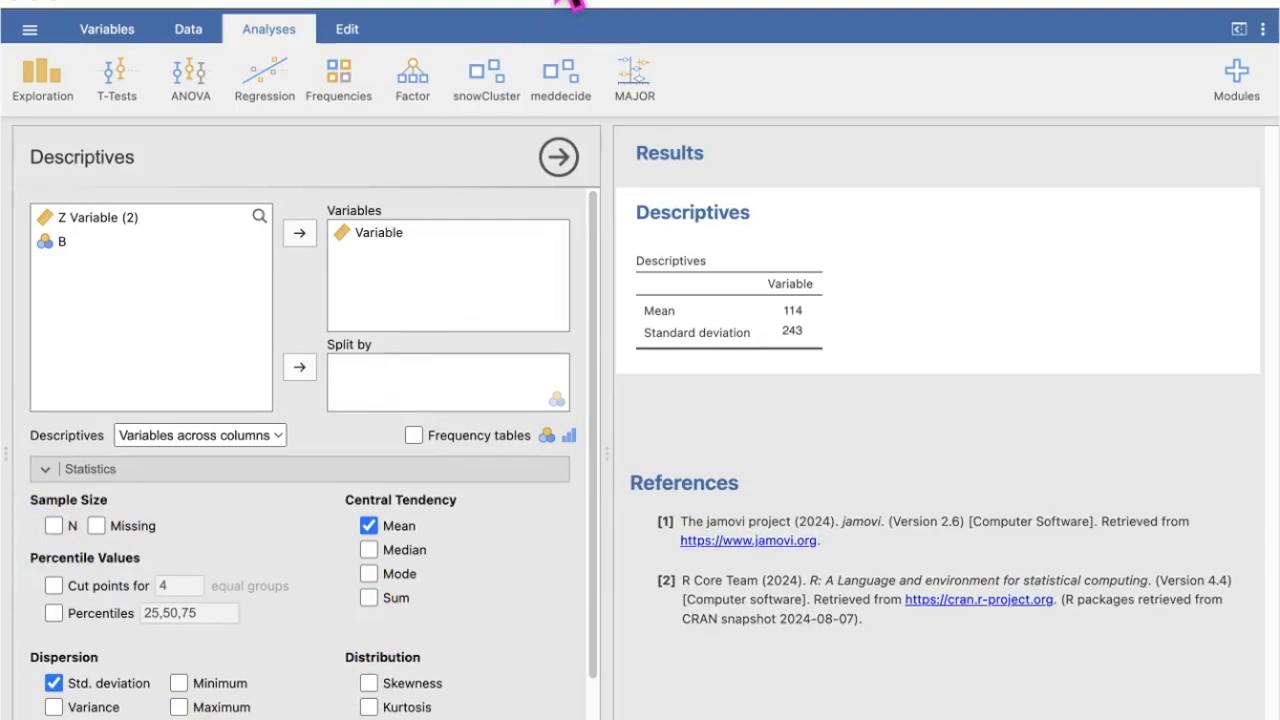
# - Close the Descriptives options and select the first value of the Variable column in the data
pyautogui.click(558, 157)
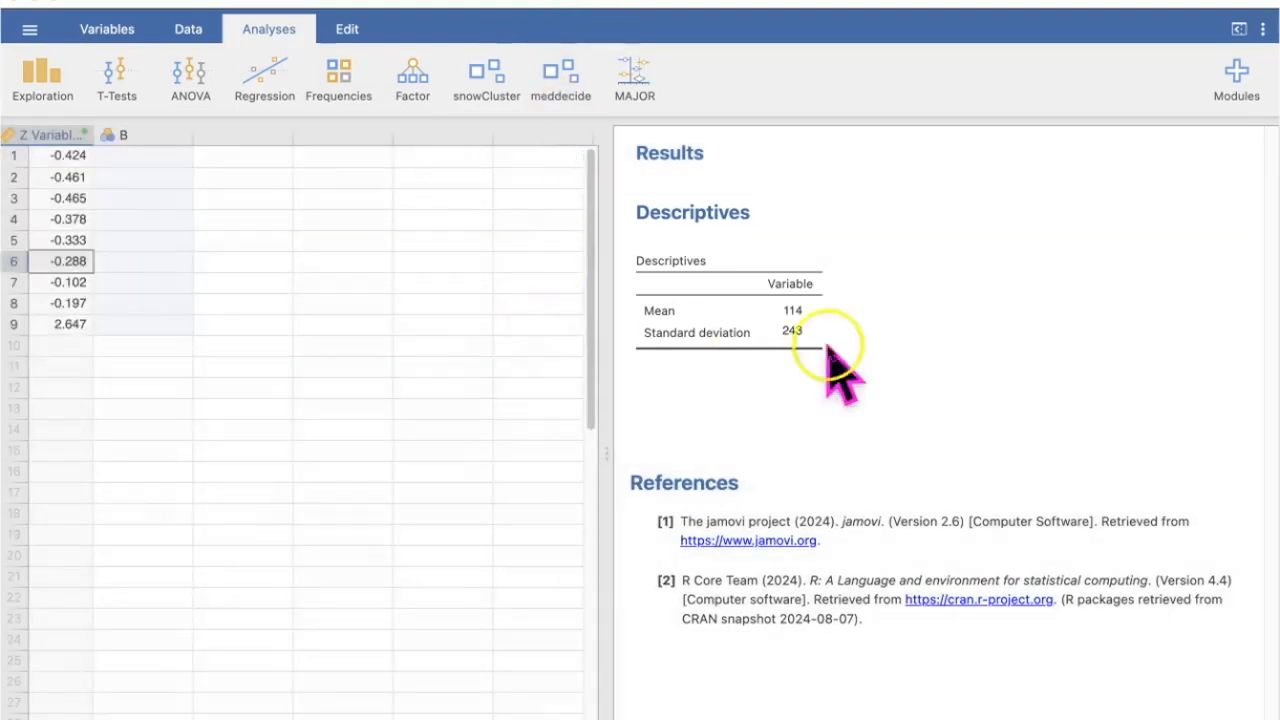
pyautogui.hscroll(-3, 366, 634)
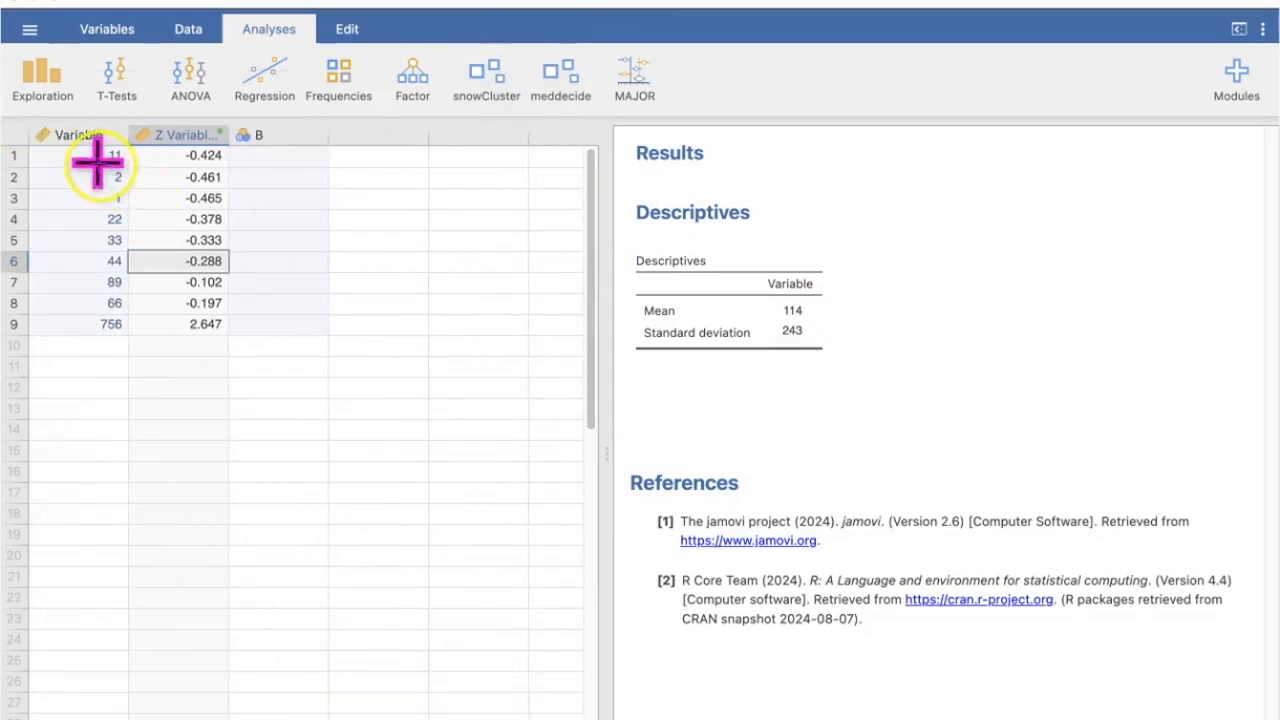
pyautogui.click(96, 157)
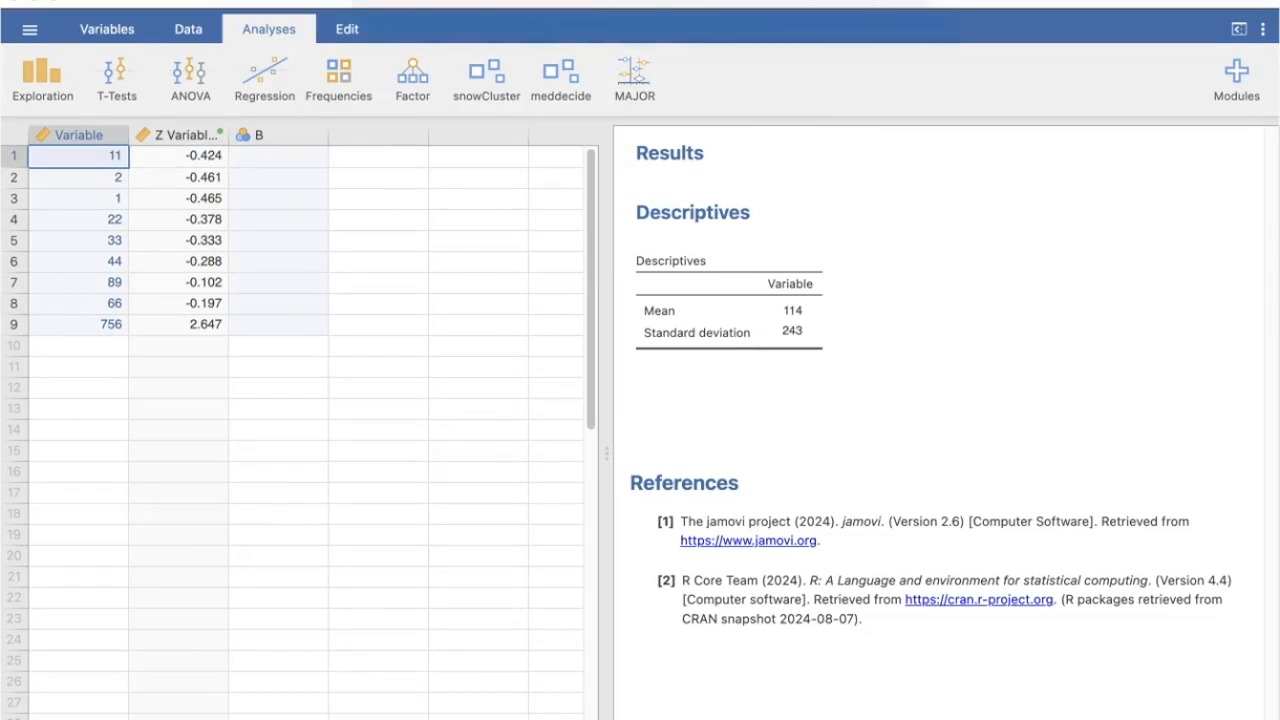
pyautogui.moveTo(654, 394)
pyautogui.mouseDown()
pyautogui.moveTo(669, 393)
pyautogui.moveTo(658, 417)
pyautogui.moveTo(682, 415)
pyautogui.moveTo(707, 395)
pyautogui.moveTo(706, 412)
pyautogui.moveTo(754, 404)
pyautogui.moveTo(740, 404)
pyautogui.moveTo(759, 382)
pyautogui.moveTo(836, 415)
pyautogui.moveTo(806, 414)
pyautogui.moveTo(826, 357)
pyautogui.moveTo(840, 357)
pyautogui.mouseUp()
pyautogui.moveTo(729, 431)
pyautogui.mouseDown()
pyautogui.moveTo(855, 436)
pyautogui.moveTo(770, 488)
pyautogui.mouseUp()
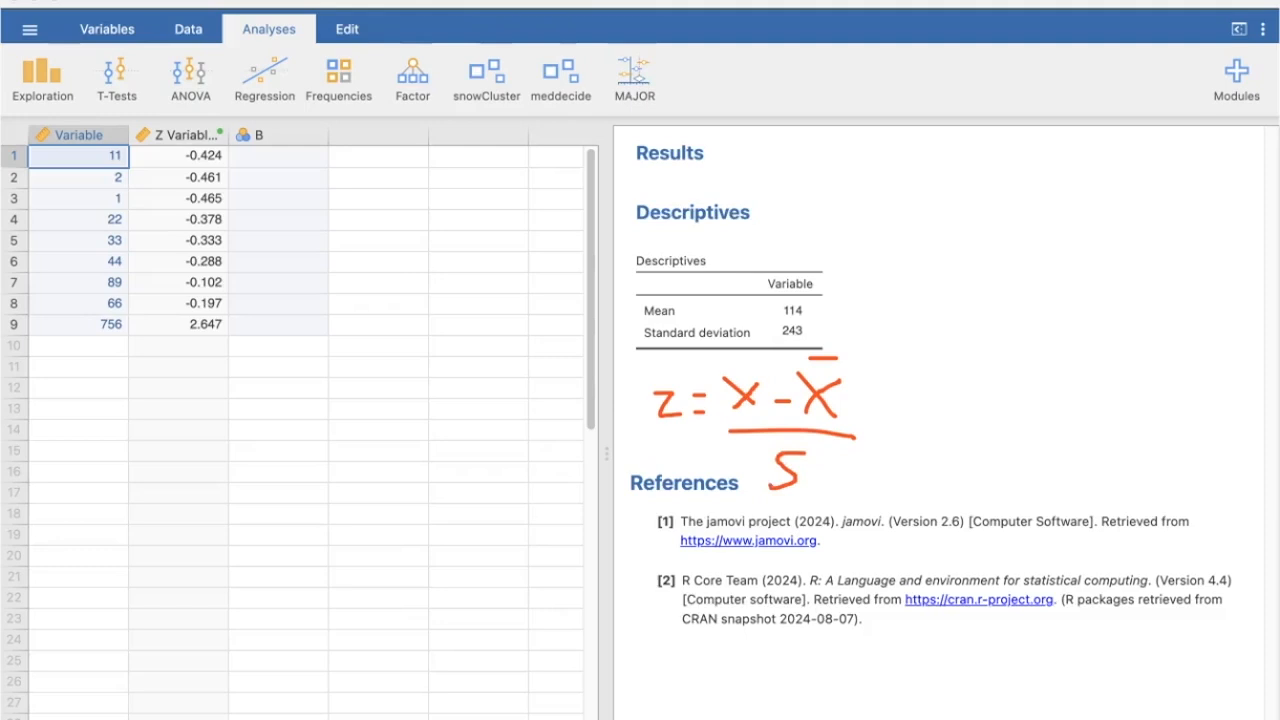
pyautogui.moveTo(870, 406)
pyautogui.mouseDown()
pyautogui.moveTo(890, 405)
pyautogui.moveTo(892, 424)
pyautogui.mouseUp()
pyautogui.moveTo(124, 134)
pyautogui.mouseDown()
pyautogui.moveTo(88, 158)
pyautogui.moveTo(120, 166)
pyautogui.moveTo(128, 133)
pyautogui.mouseUp()
pyautogui.moveTo(926, 375)
pyautogui.mouseDown()
pyautogui.moveTo(925, 389)
pyautogui.moveTo(978, 382)
pyautogui.mouseUp()
pyautogui.moveTo(808, 310); pyautogui.dragTo(848, 309)
pyautogui.moveTo(995, 372)
pyautogui.mouseDown()
pyautogui.moveTo(996, 390)
pyautogui.moveTo(1040, 381)
pyautogui.mouseUp()
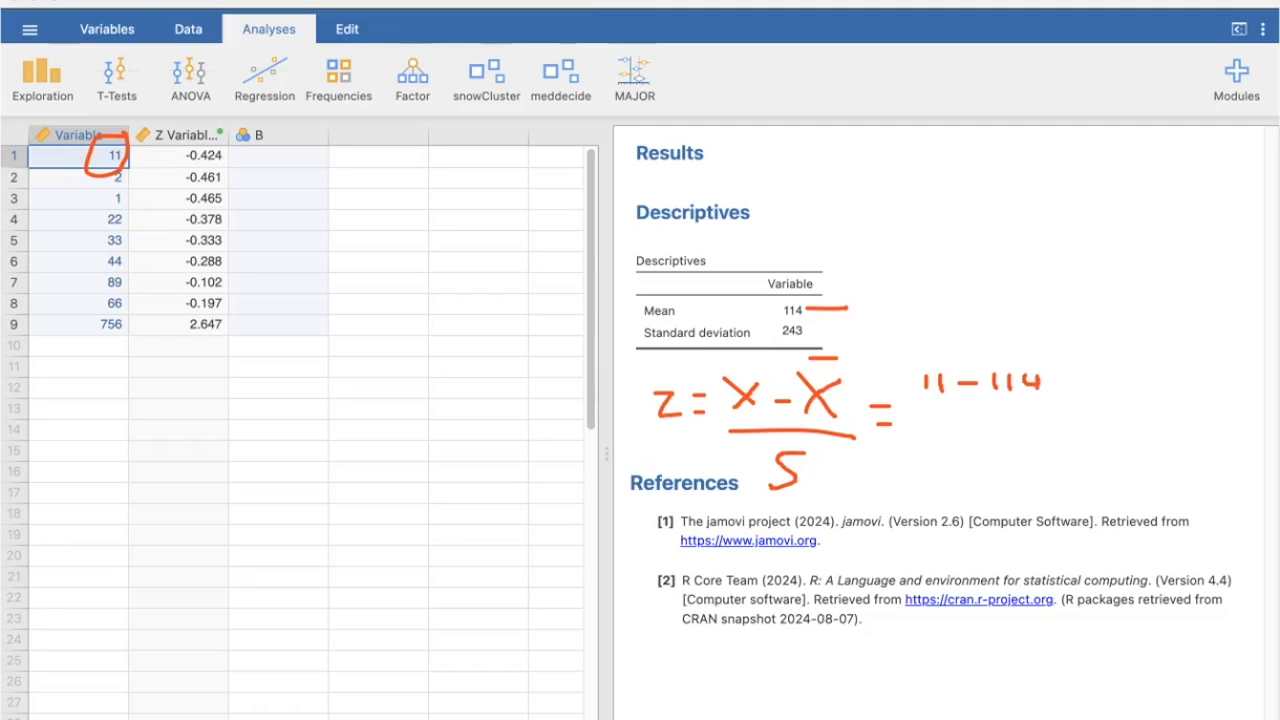
pyautogui.moveTo(920, 414); pyautogui.dragTo(1062, 419)
pyautogui.moveTo(878, 330)
pyautogui.mouseDown()
pyautogui.moveTo(800, 323)
pyautogui.moveTo(774, 336)
pyautogui.moveTo(810, 337)
pyautogui.mouseUp()
pyautogui.moveTo(946, 434)
pyautogui.mouseDown()
pyautogui.moveTo(972, 460)
pyautogui.moveTo(1001, 442)
pyautogui.moveTo(1003, 474)
pyautogui.moveTo(1024, 448)
pyautogui.moveTo(1010, 472)
pyautogui.mouseUp()
pyautogui.moveTo(1076, 403)
pyautogui.mouseDown()
pyautogui.moveTo(1091, 403)
pyautogui.moveTo(1089, 423)
pyautogui.moveTo(1196, 396)
pyautogui.mouseUp()
pyautogui.moveTo(1190, 387)
pyautogui.mouseDown()
pyautogui.moveTo(1190, 418)
pyautogui.moveTo(1210, 404)
pyautogui.moveTo(1221, 415)
pyautogui.moveTo(1206, 421)
pyautogui.moveTo(1238, 404)
pyautogui.moveTo(1246, 416)
pyautogui.moveTo(1222, 420)
pyautogui.mouseUp()
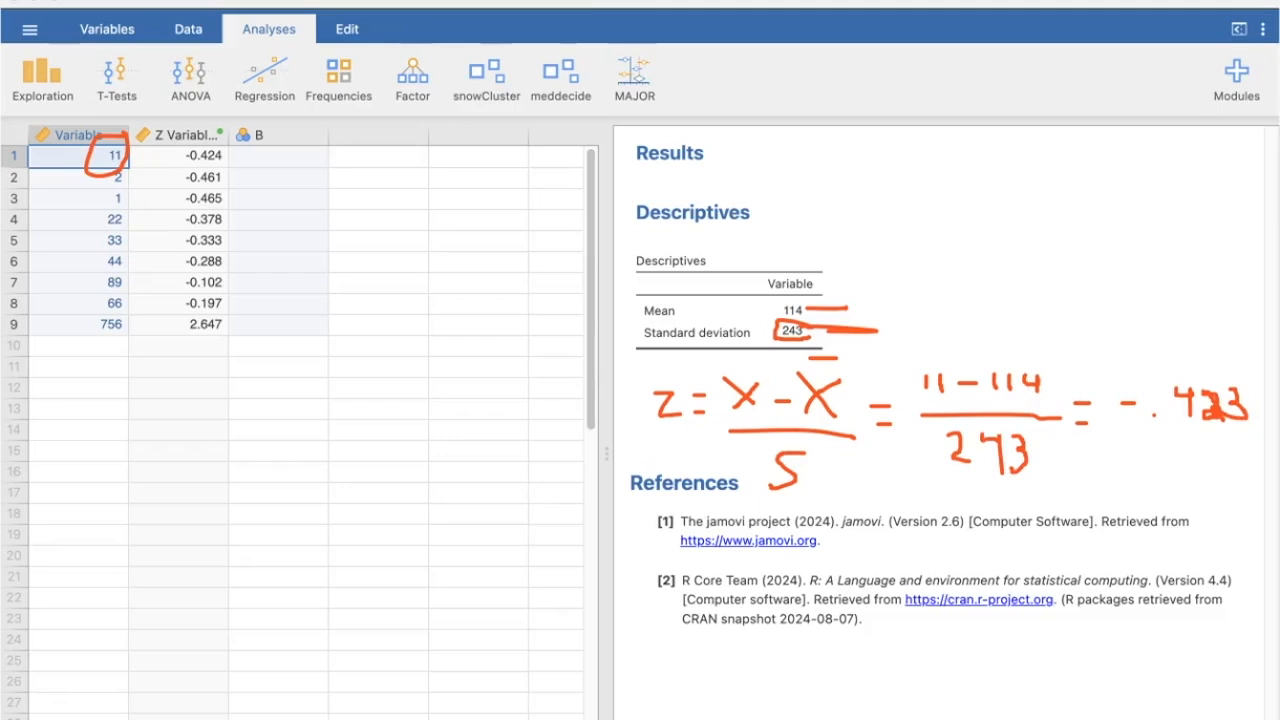
pyautogui.moveTo(222, 148)
pyautogui.mouseDown()
pyautogui.moveTo(200, 145)
pyautogui.moveTo(214, 168)
pyautogui.moveTo(238, 162)
pyautogui.moveTo(226, 146)
pyautogui.mouseUp()
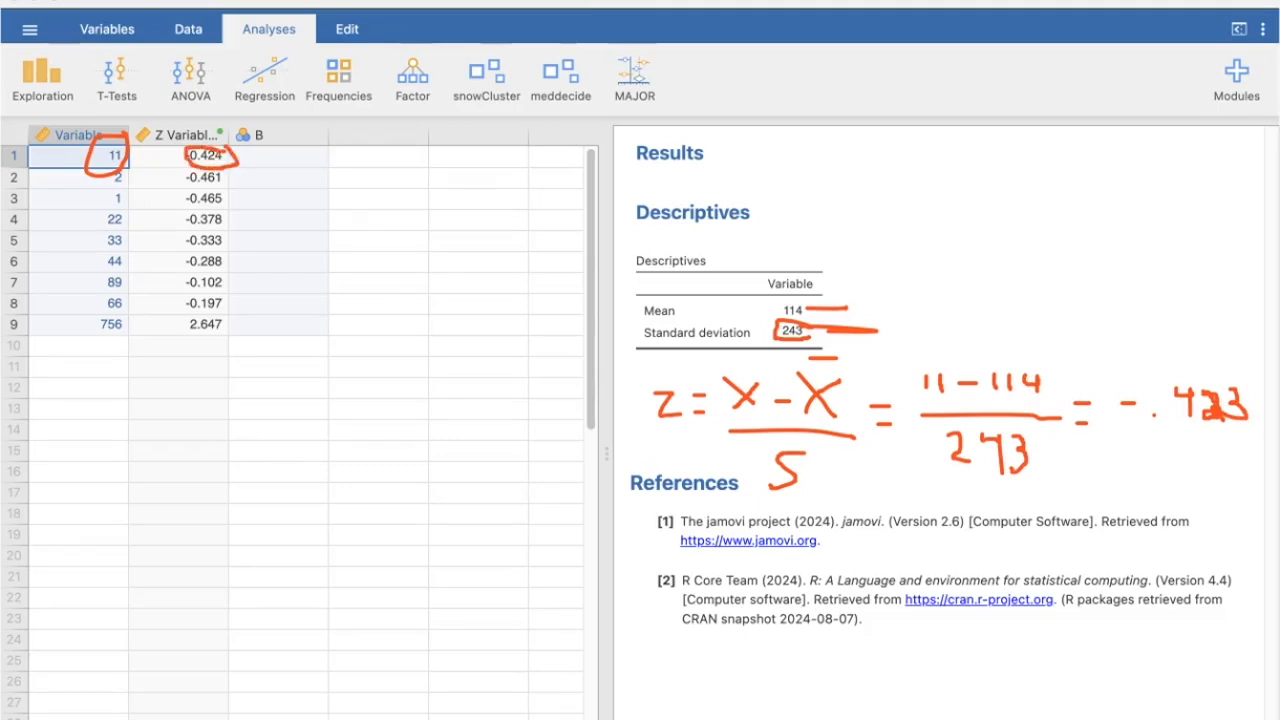